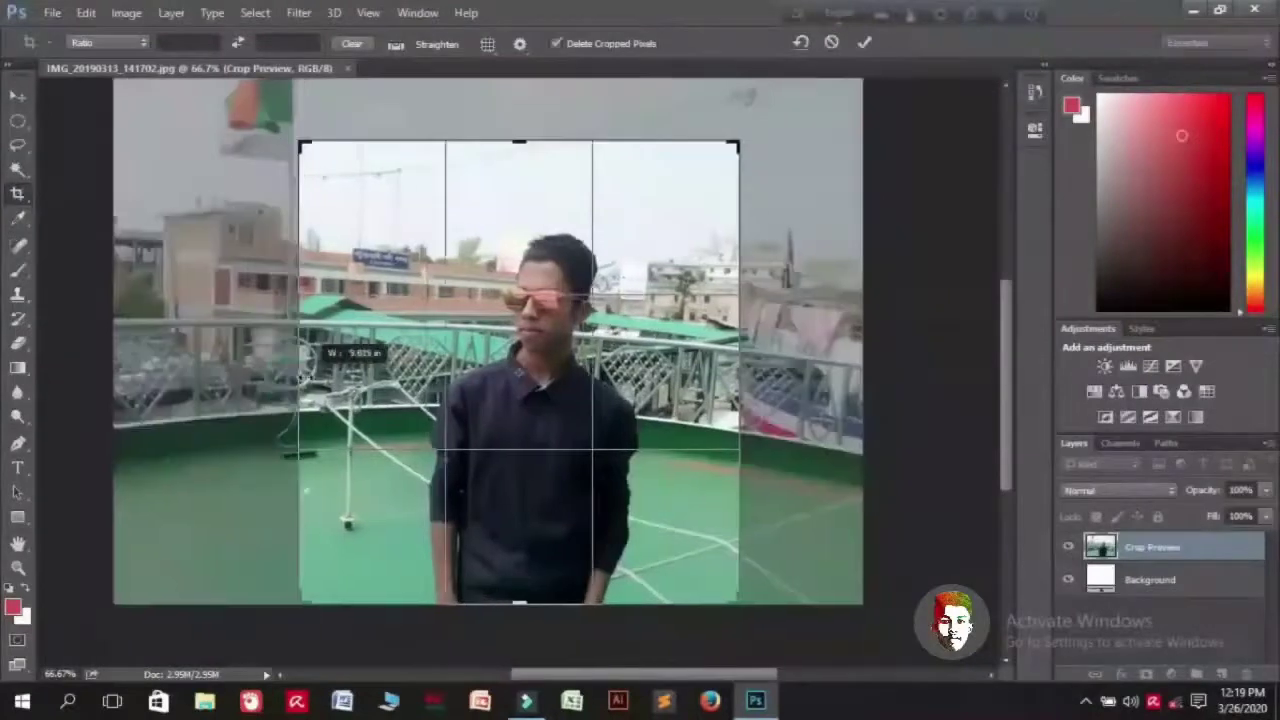
# - Apply the crop around the man and lighten the photo's dark areas with the Shadows/Highlights adjustment
pyautogui.click(864, 43)
pyautogui.click(128, 14)
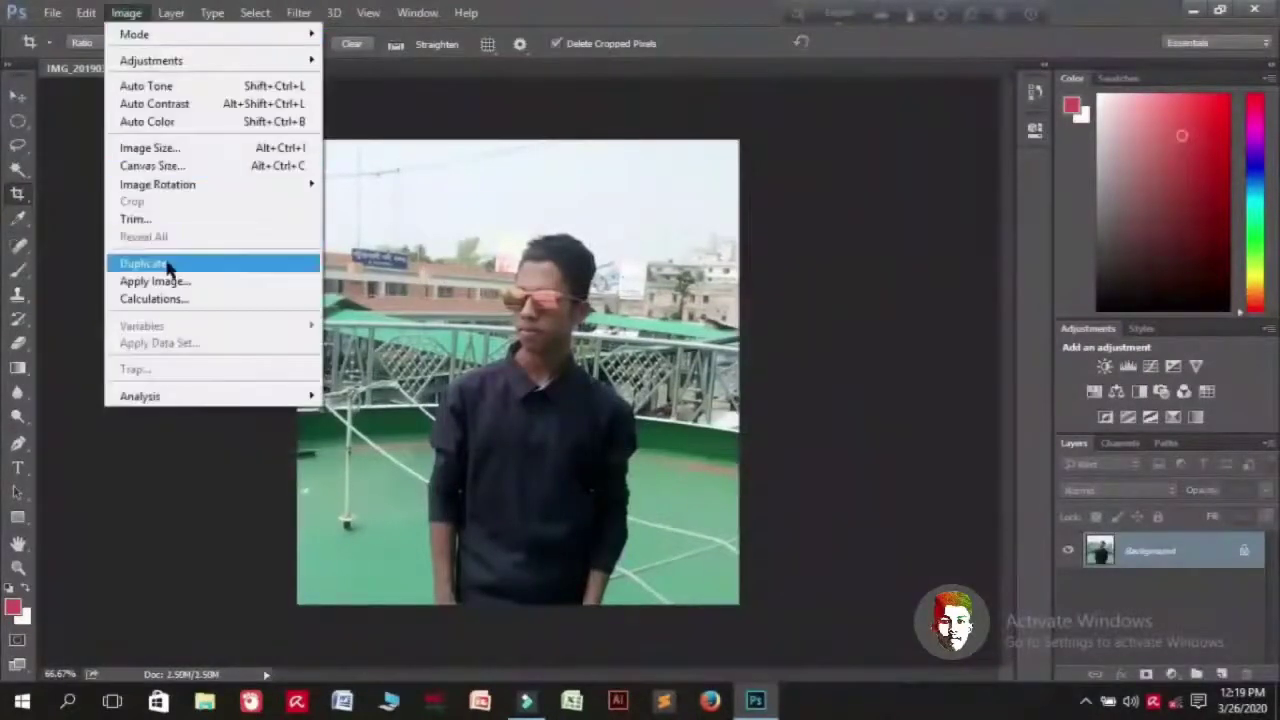
pyautogui.moveTo(206, 60)
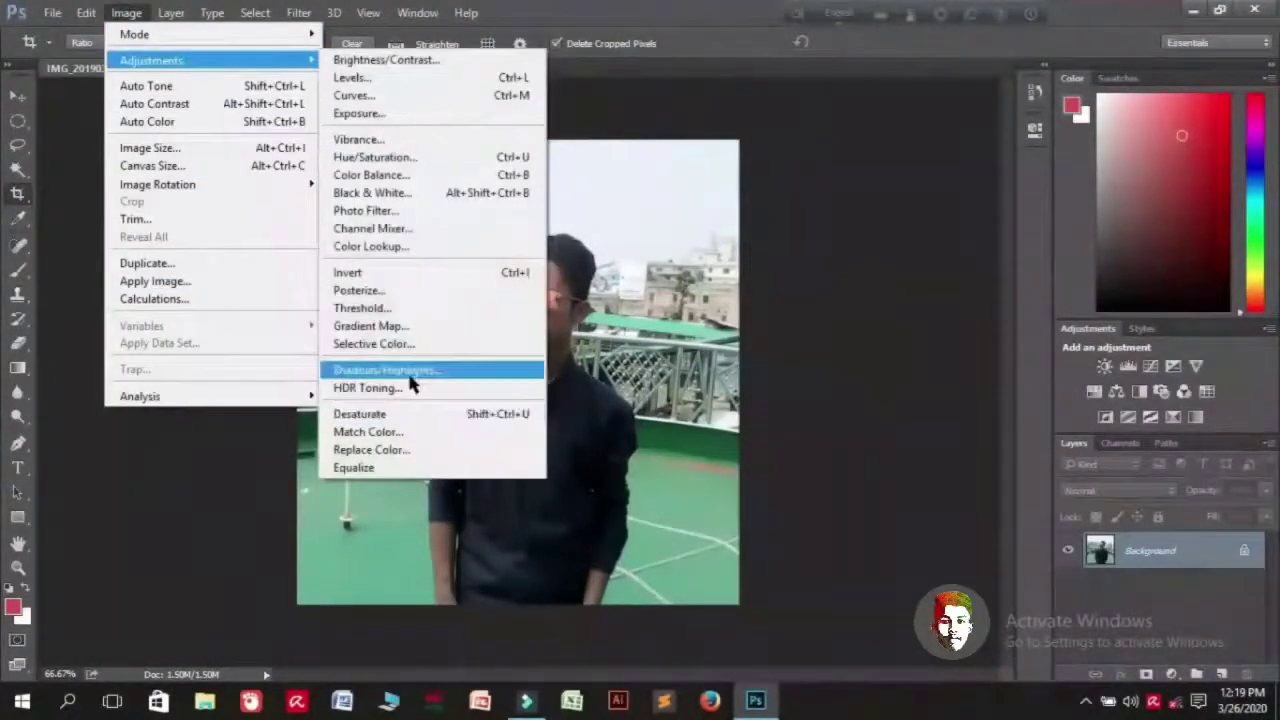
pyautogui.click(387, 370)
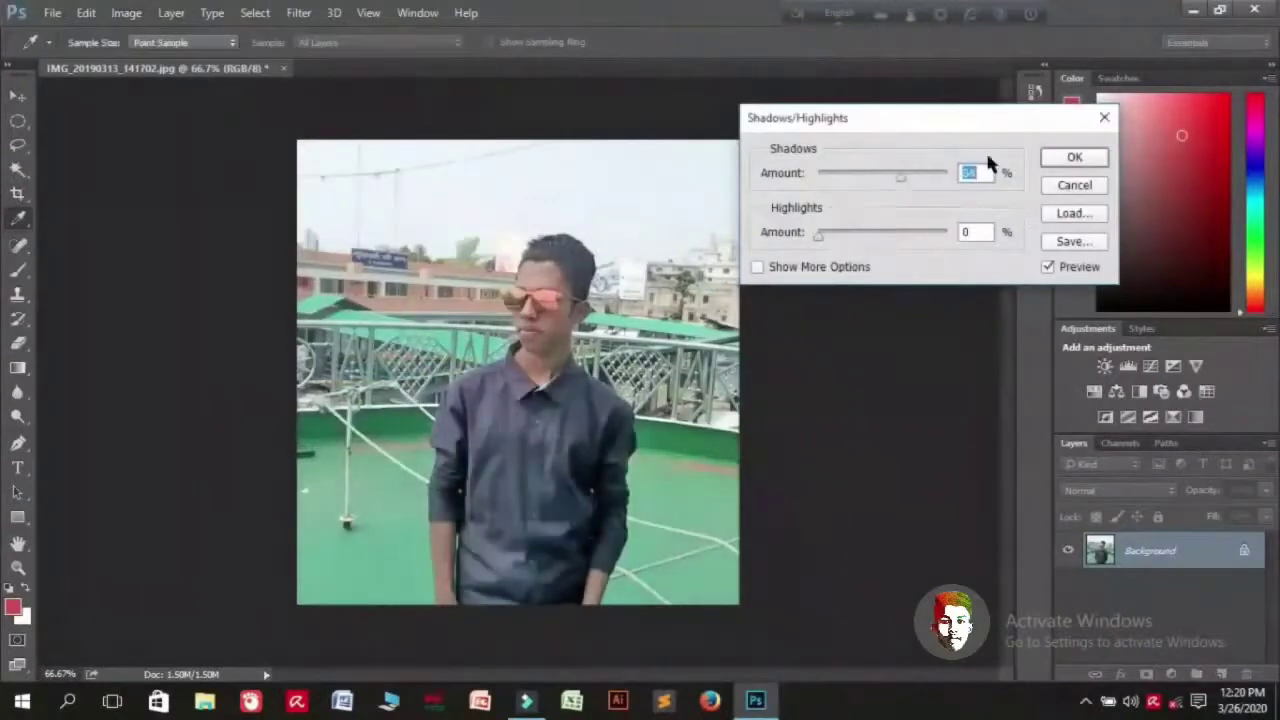
pyautogui.click(1050, 160)
# - Trace a Pen path from the wrist at the photo's lower-left edge up the forearm, sleeve and shoulder to the collar
pyautogui.click(17, 567)
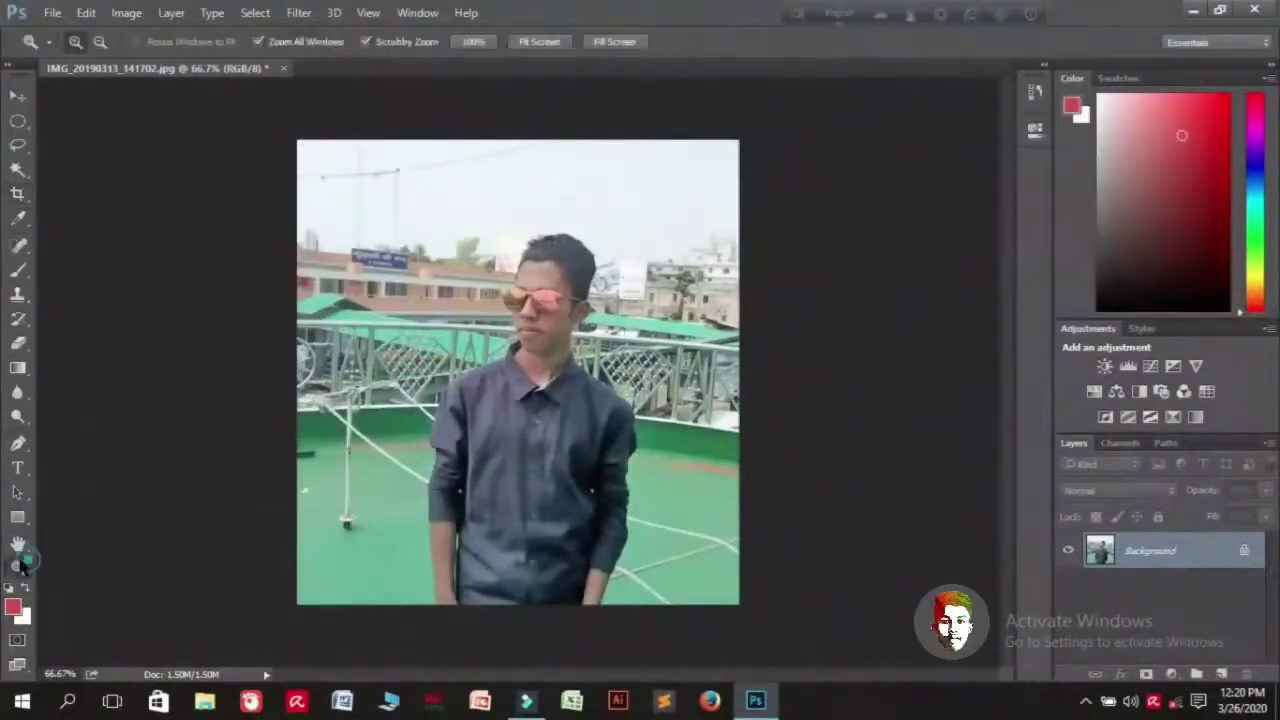
pyautogui.click(449, 486)
pyautogui.click(600, 436)
pyautogui.scroll(-2, 693, 370)
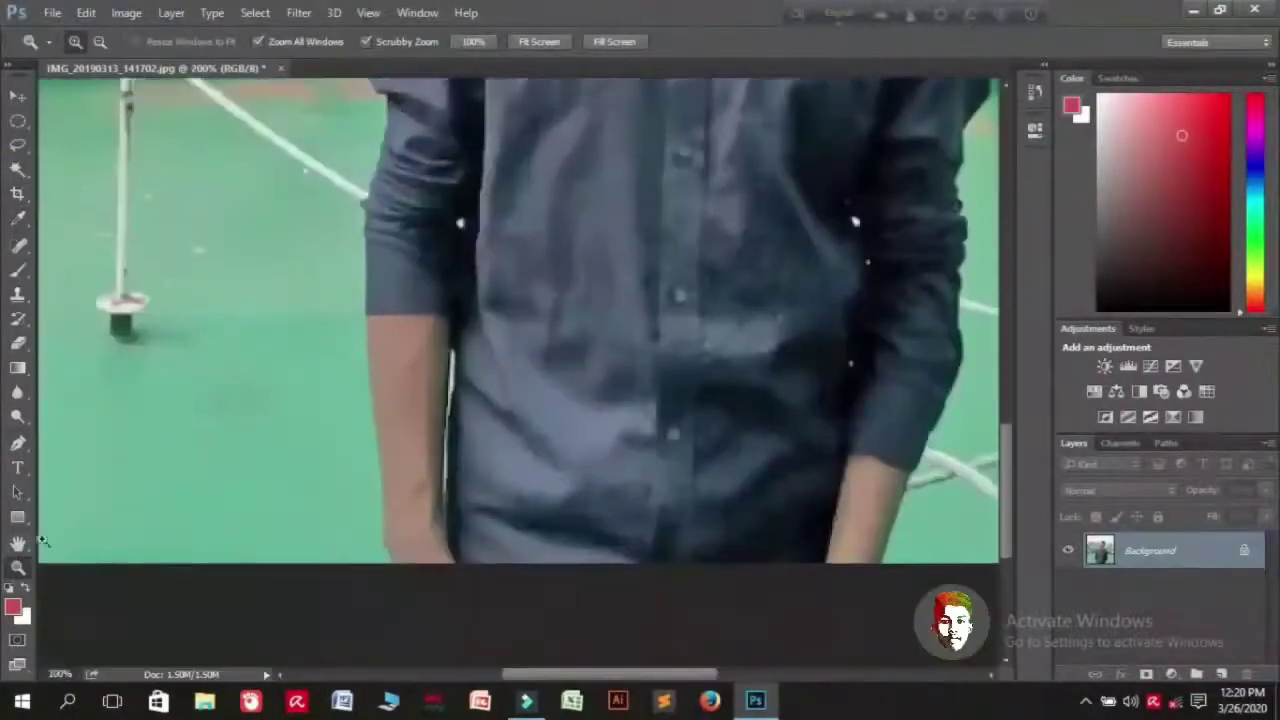
pyautogui.click(18, 443)
pyautogui.click(395, 564)
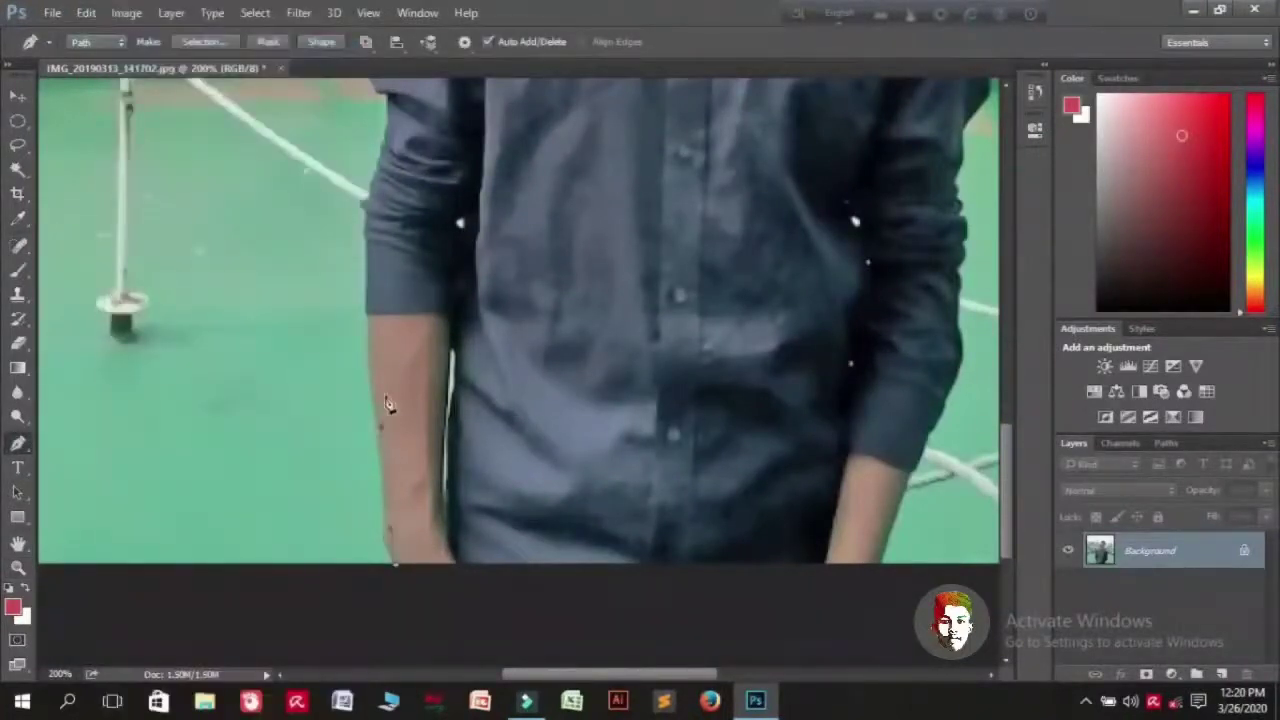
pyautogui.scroll(2, 384, 432)
pyautogui.keyDown('alt'); pyautogui.scroll(1, 374, 258); pyautogui.keyUp('alt')
pyautogui.scroll(4, 374, 258)
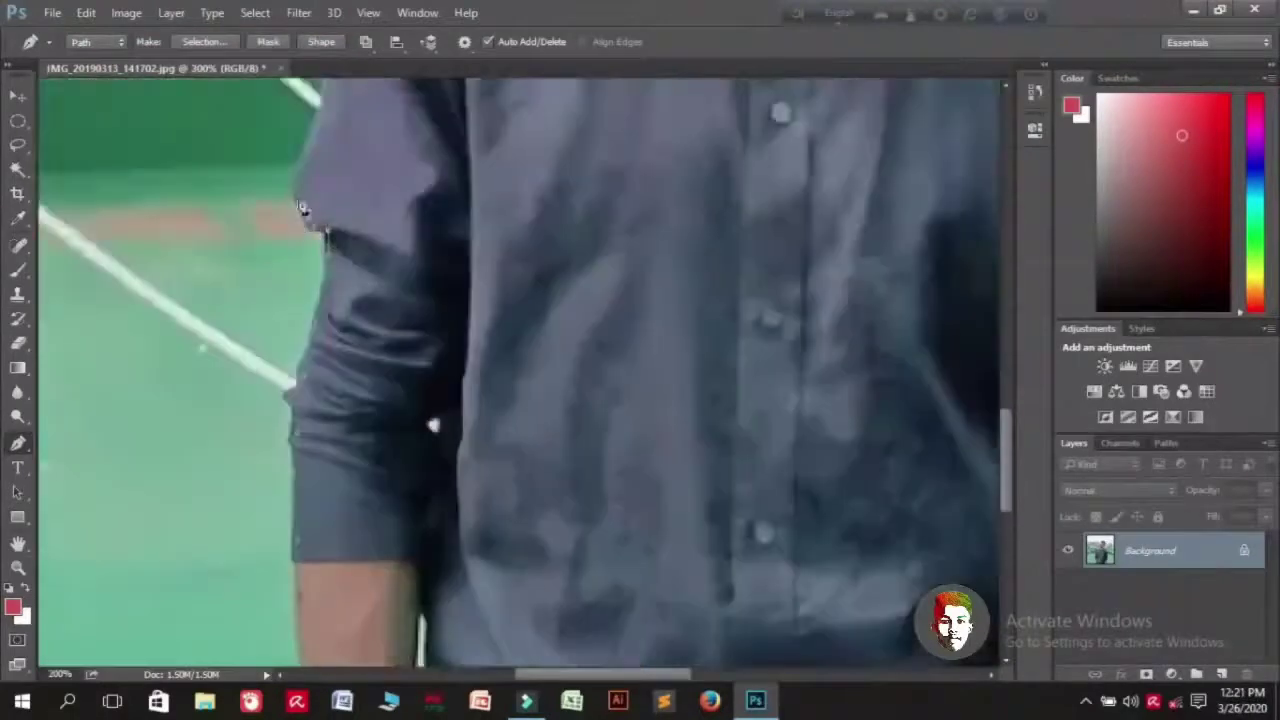
pyautogui.scroll(6, 450, 135)
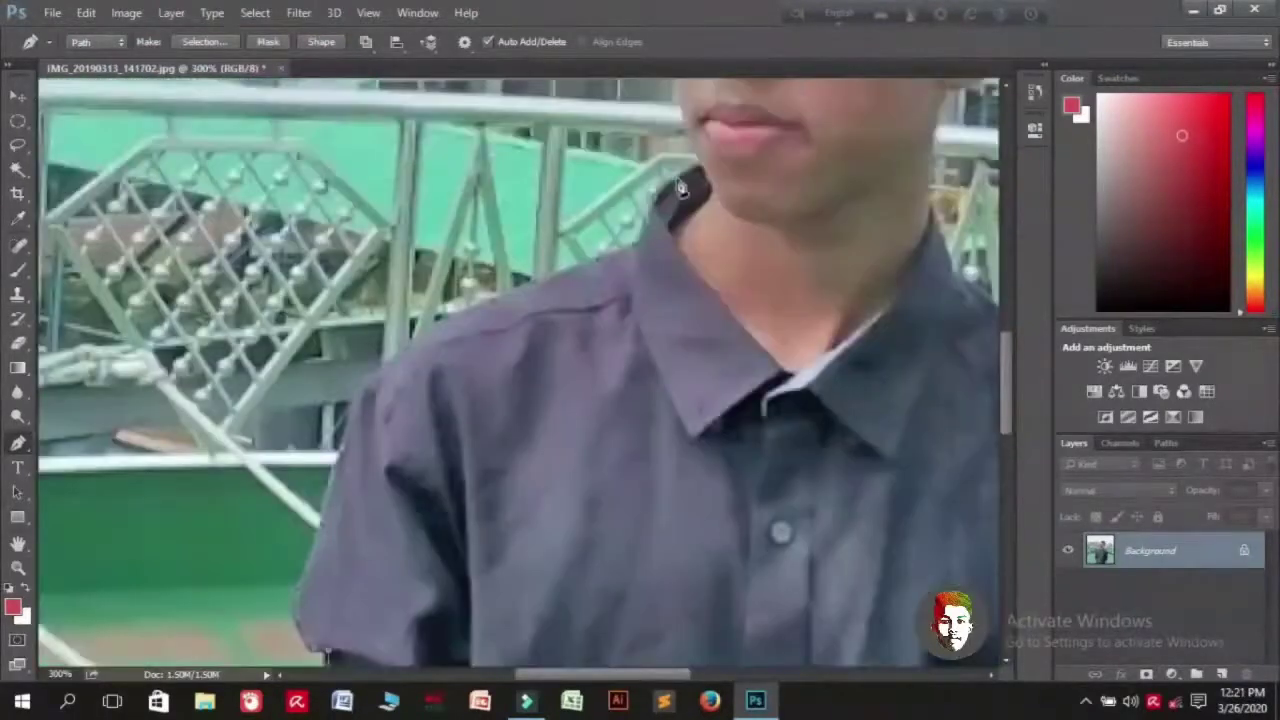
# - Continue the path along the collar, face and sunglasses and over the hair to the back of the head
pyautogui.keyDown('alt'); pyautogui.scroll(1, 727, 112); pyautogui.keyUp('alt')
pyautogui.scroll(7, 727, 112)
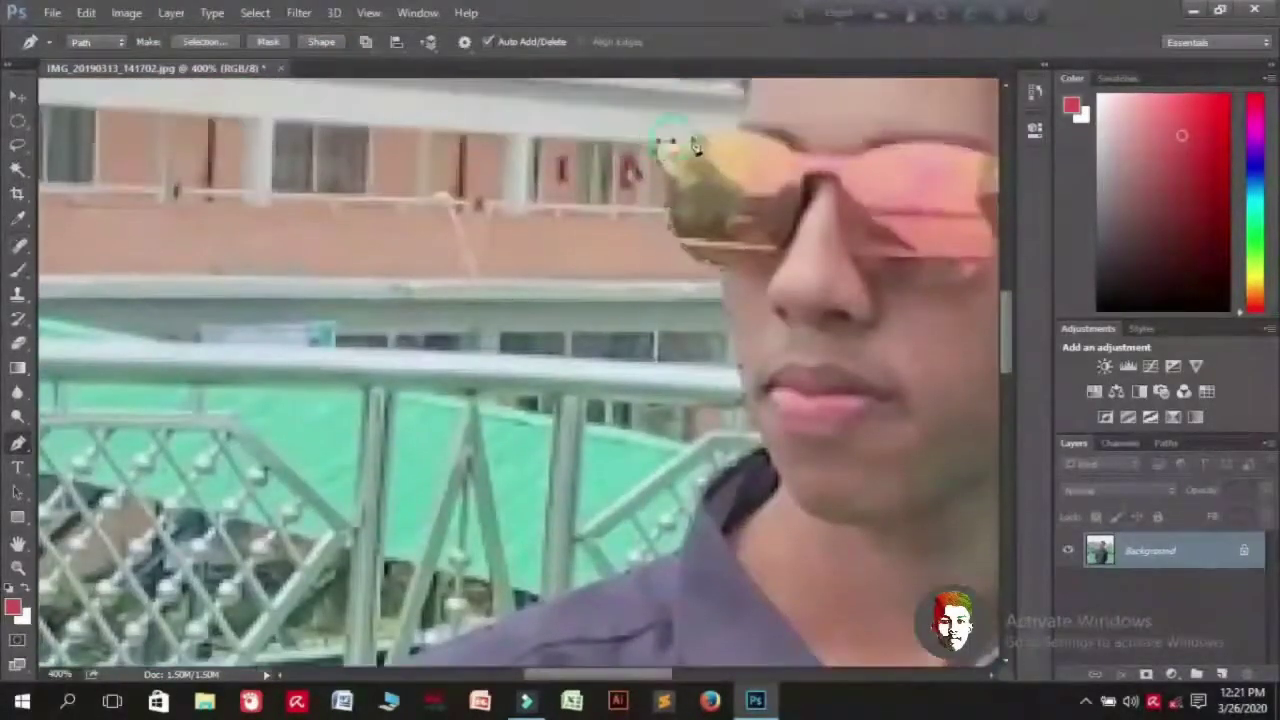
pyautogui.keyDown('alt'); pyautogui.scroll(-1, 848, 97); pyautogui.keyUp('alt')
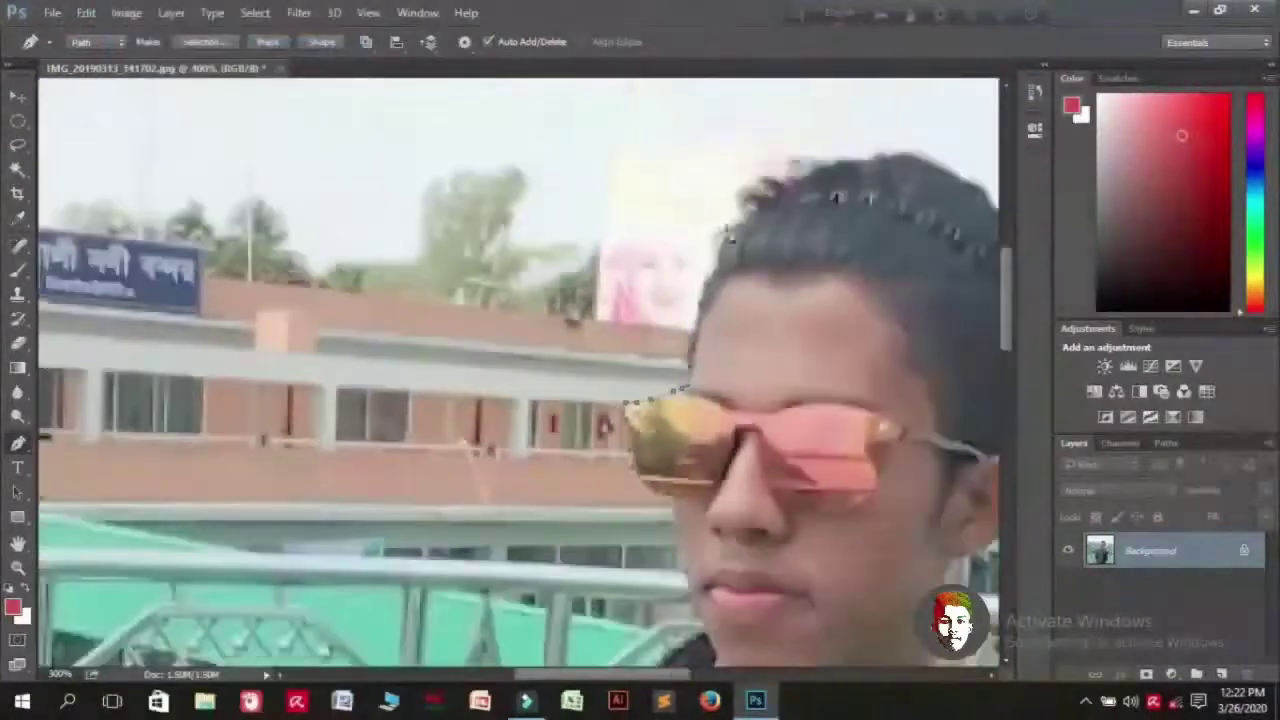
pyautogui.keyDown('alt'); pyautogui.scroll(-1, 355, 405); pyautogui.keyUp('alt')
pyautogui.keyDown('alt'); pyautogui.scroll(1, 355, 405); pyautogui.keyUp('alt')
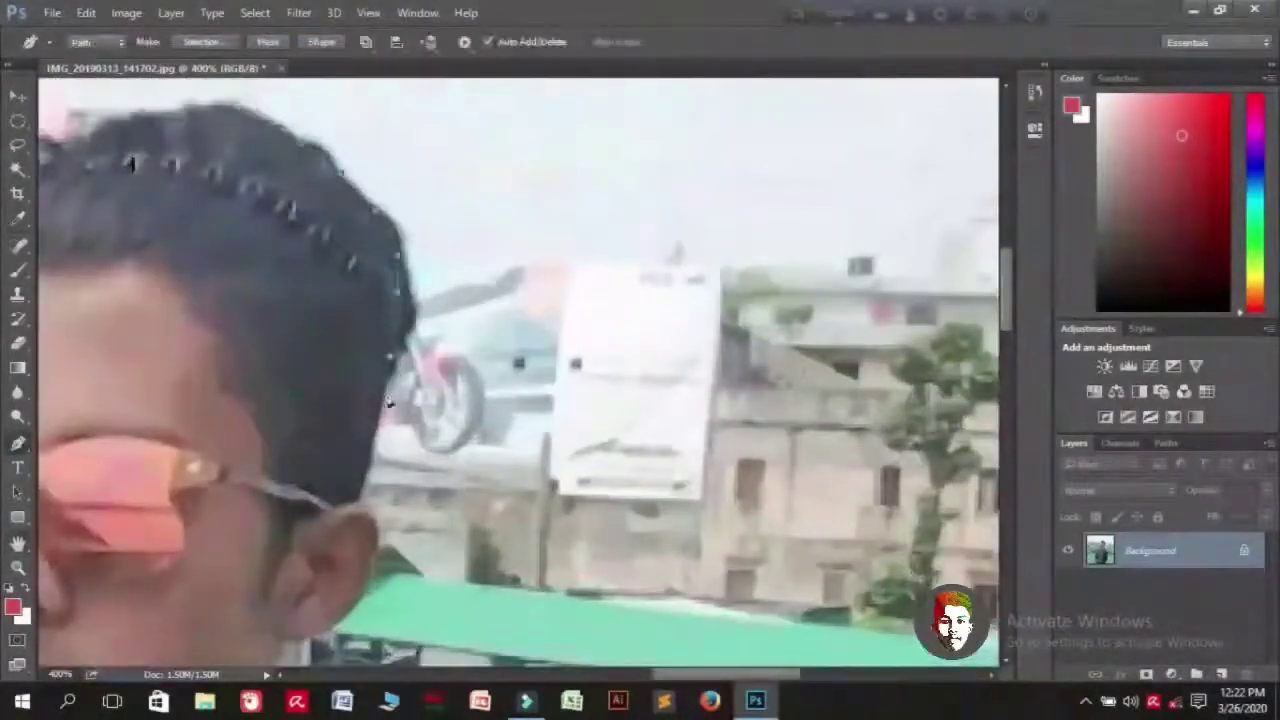
pyautogui.keyDown('alt'); pyautogui.scroll(1, 355, 405); pyautogui.keyUp('alt')
# - Continue the path down the ear, neck and collar and over the second shoulder to the upper sleeve
pyautogui.scroll(-6, 355, 405)
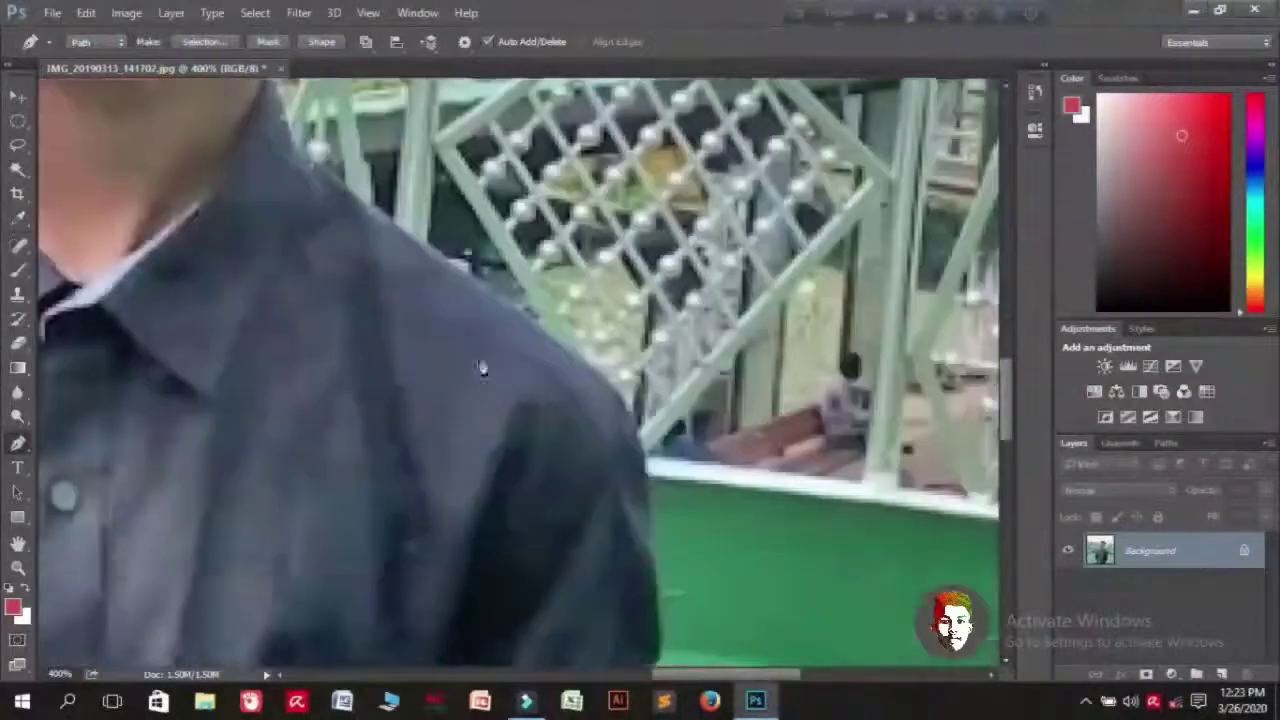
pyautogui.scroll(-1, 481, 368)
pyautogui.click(86, 12)
pyautogui.click(126, 40)
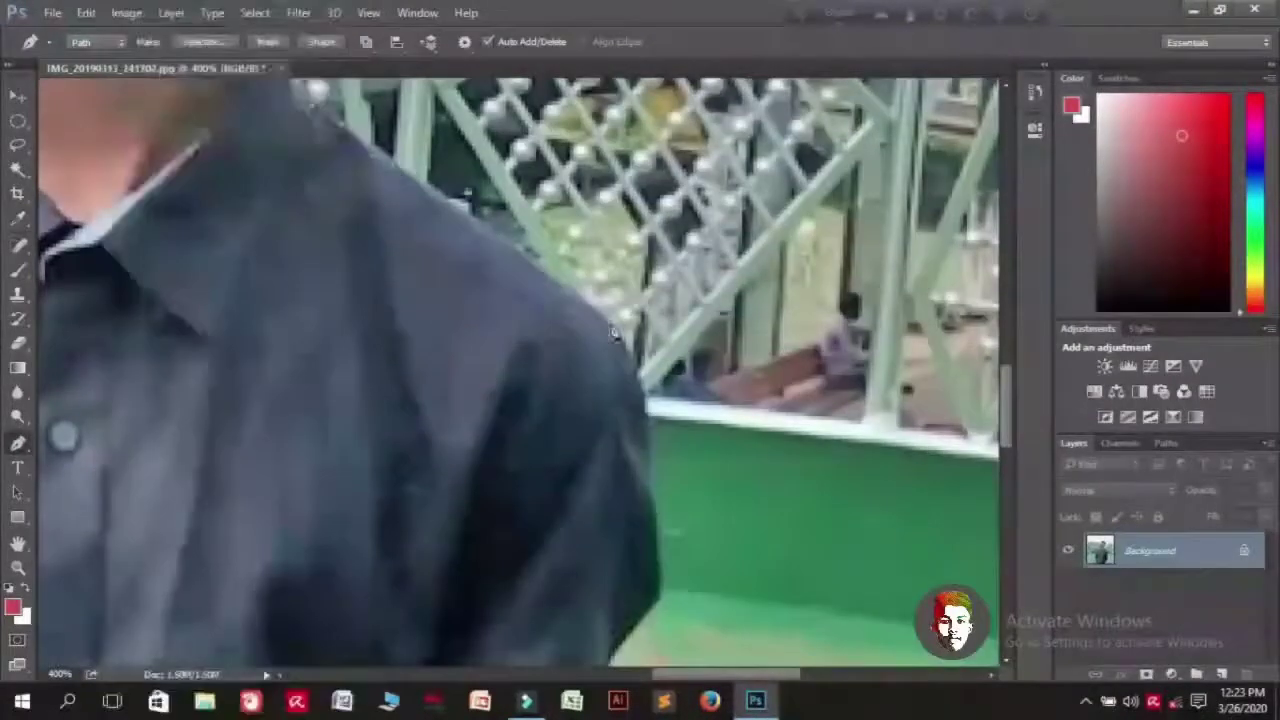
pyautogui.scroll(-3, 648, 258)
pyautogui.scroll(-3, 648, 258)
# - Trace the path down the outer edge of the second sleeve to its rolled cuff
pyautogui.click(588, 190)
pyautogui.click(600, 275)
pyautogui.click(604, 330)
pyautogui.click(590, 372)
pyautogui.scroll(-2, 590, 372)
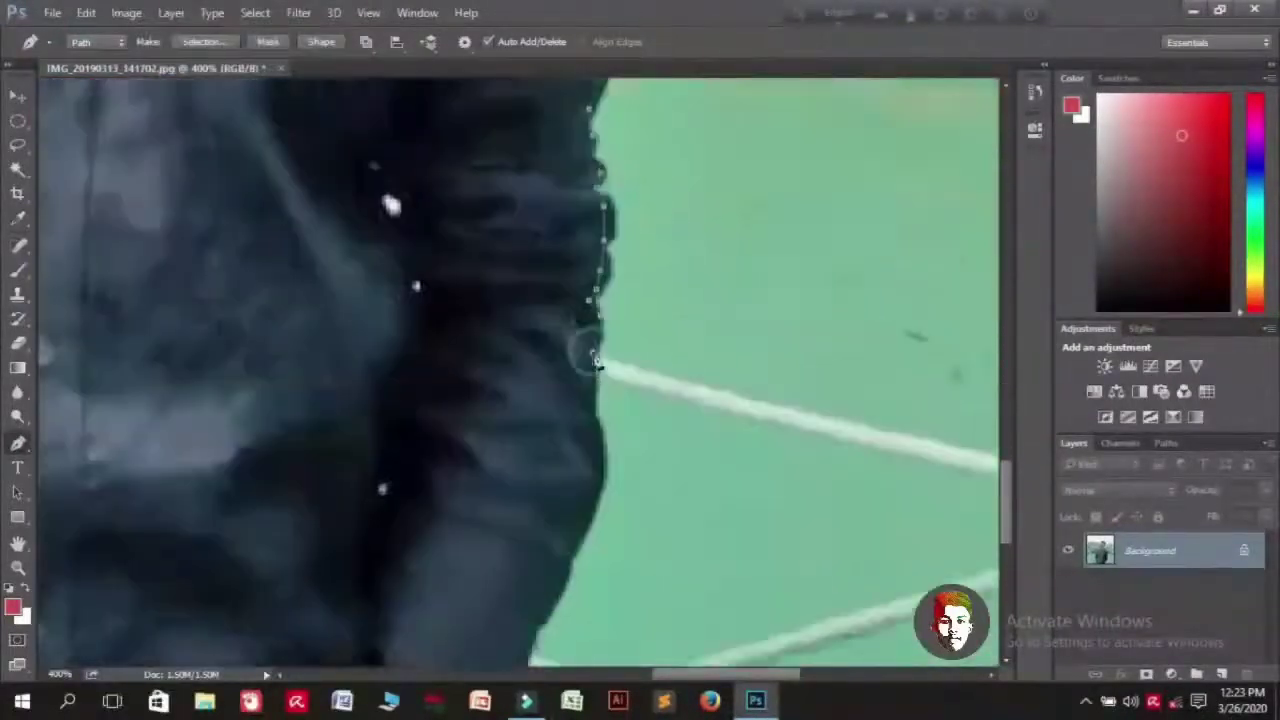
pyautogui.click(593, 286)
pyautogui.scroll(-3, 593, 286)
pyautogui.scroll(-2, 562, 420)
pyautogui.click(497, 398)
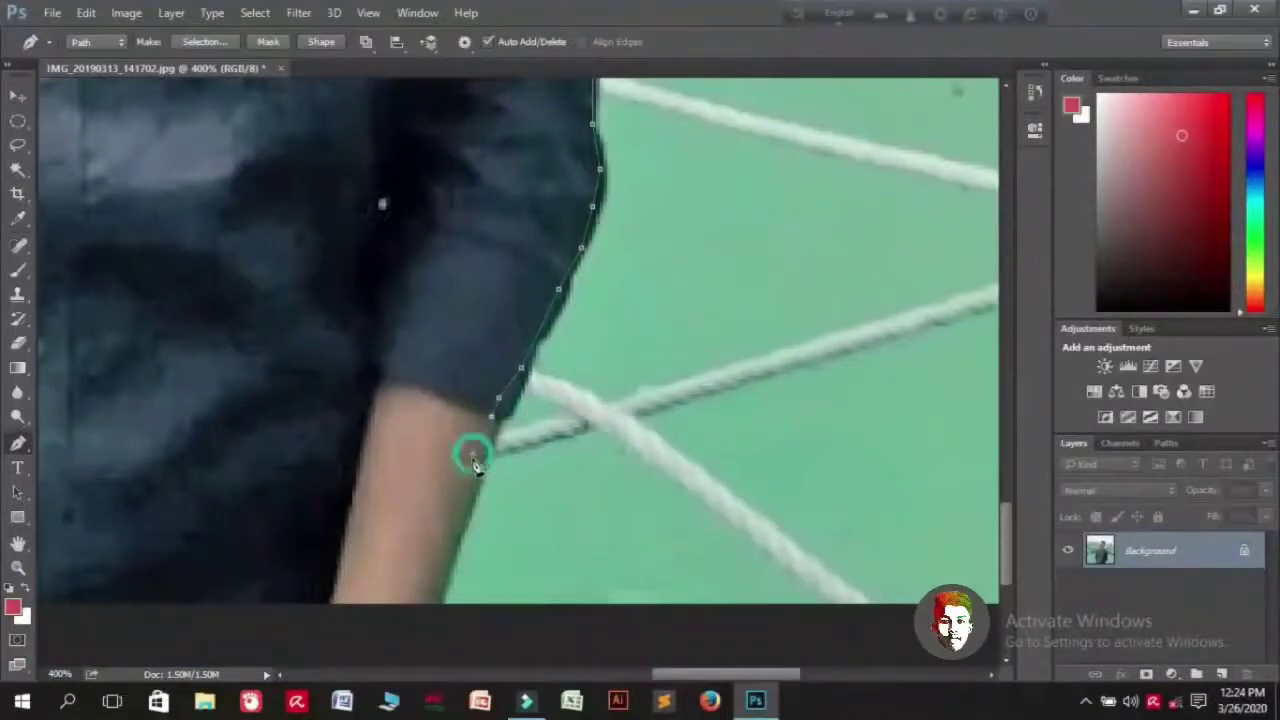
# - Undo the last path edit and trace the bare forearm down to the photo's lower edge
pyautogui.click(86, 12)
pyautogui.click(126, 33)
pyautogui.click(436, 567)
pyautogui.scroll(-2, 434, 571)
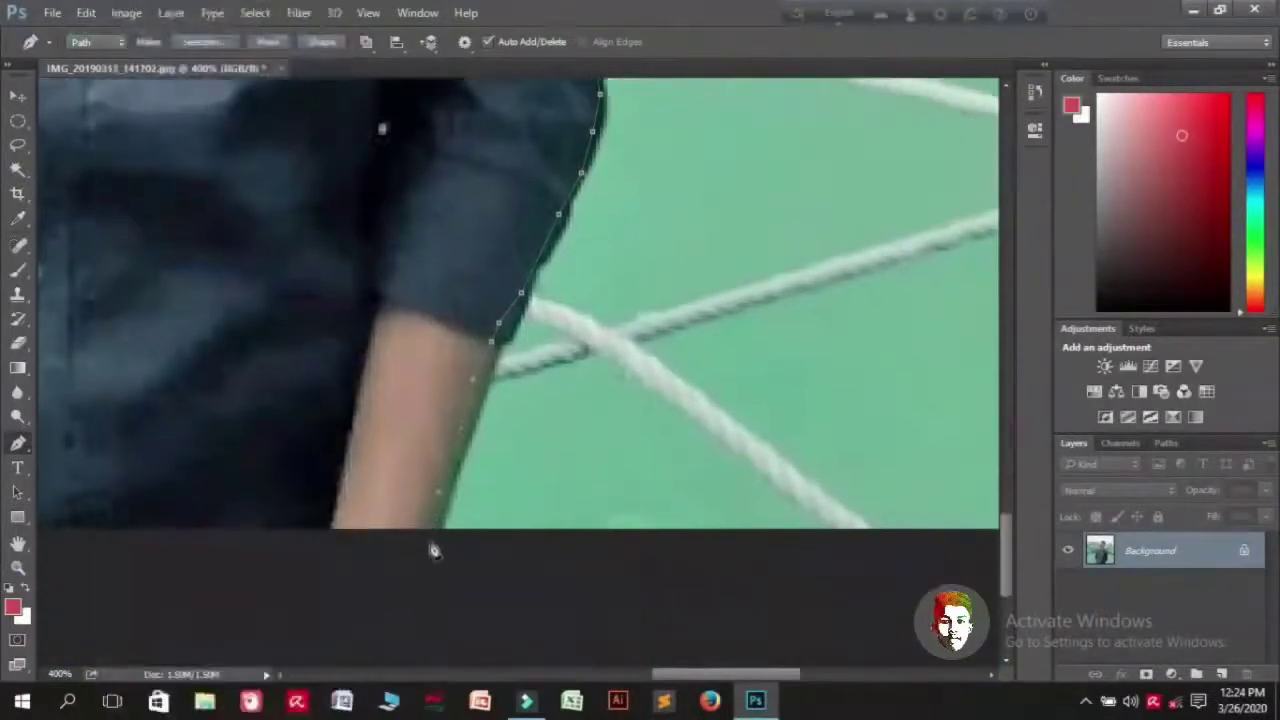
# - Convert the path around the man into a new anti-aliased selection
pyautogui.click(18, 567)
pyautogui.hotkey('ctrl', '-')
pyautogui.hotkey('ctrl', '-')
pyautogui.hotkey('ctrl', '-')
pyautogui.hotkey('ctrl', '-')
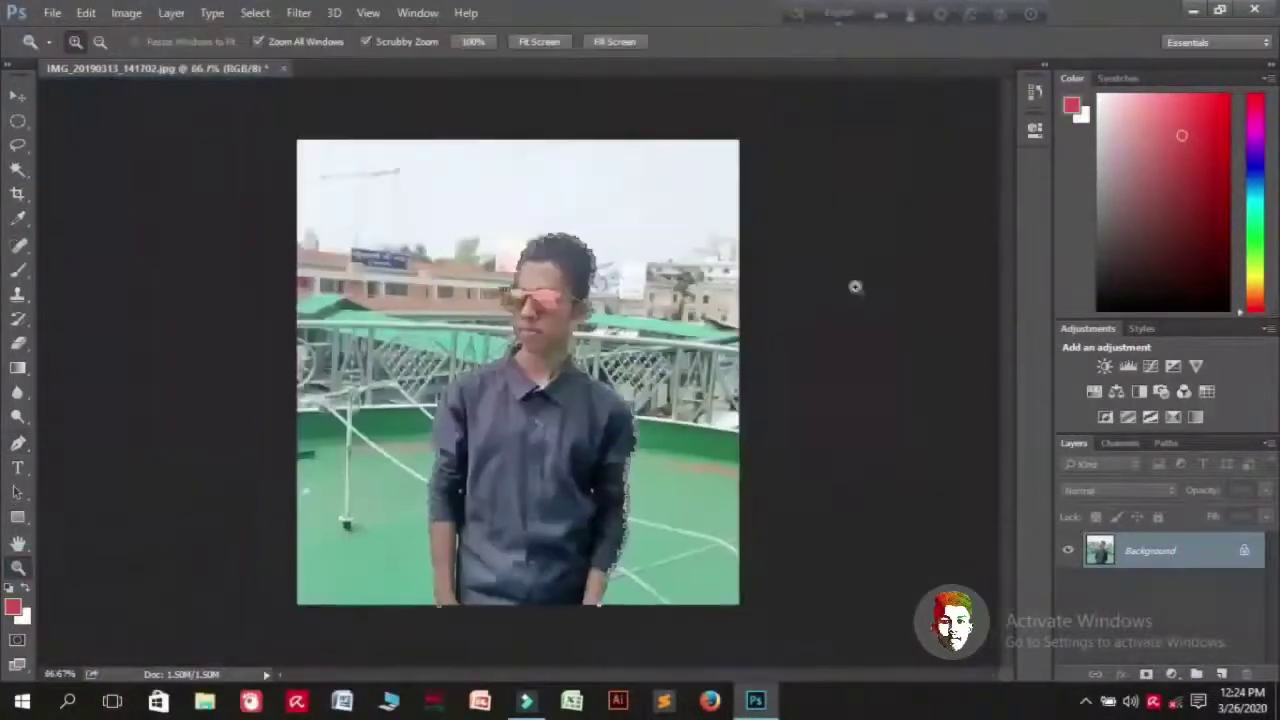
pyautogui.hotkey('ctrl', '+')
pyautogui.scroll(-2, 858, 292)
pyautogui.click(18, 443)
pyautogui.rightClick(522, 436)
pyautogui.click(590, 86)
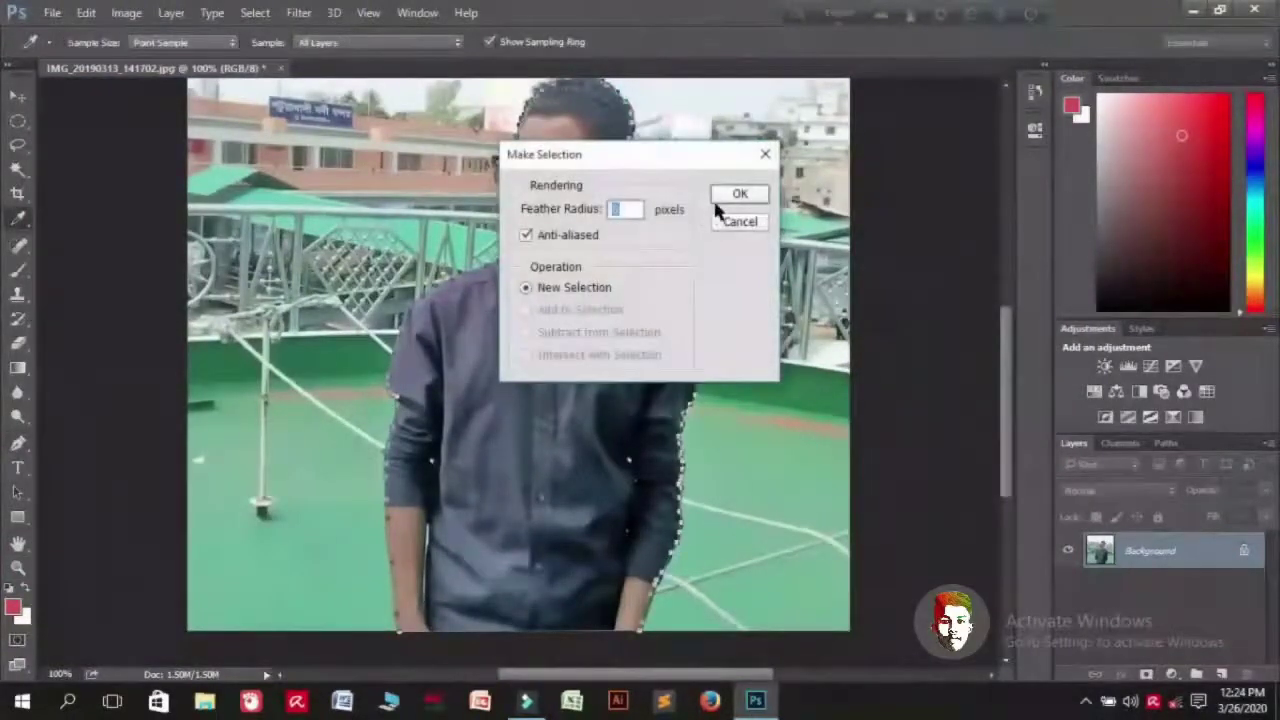
pyautogui.click(720, 198)
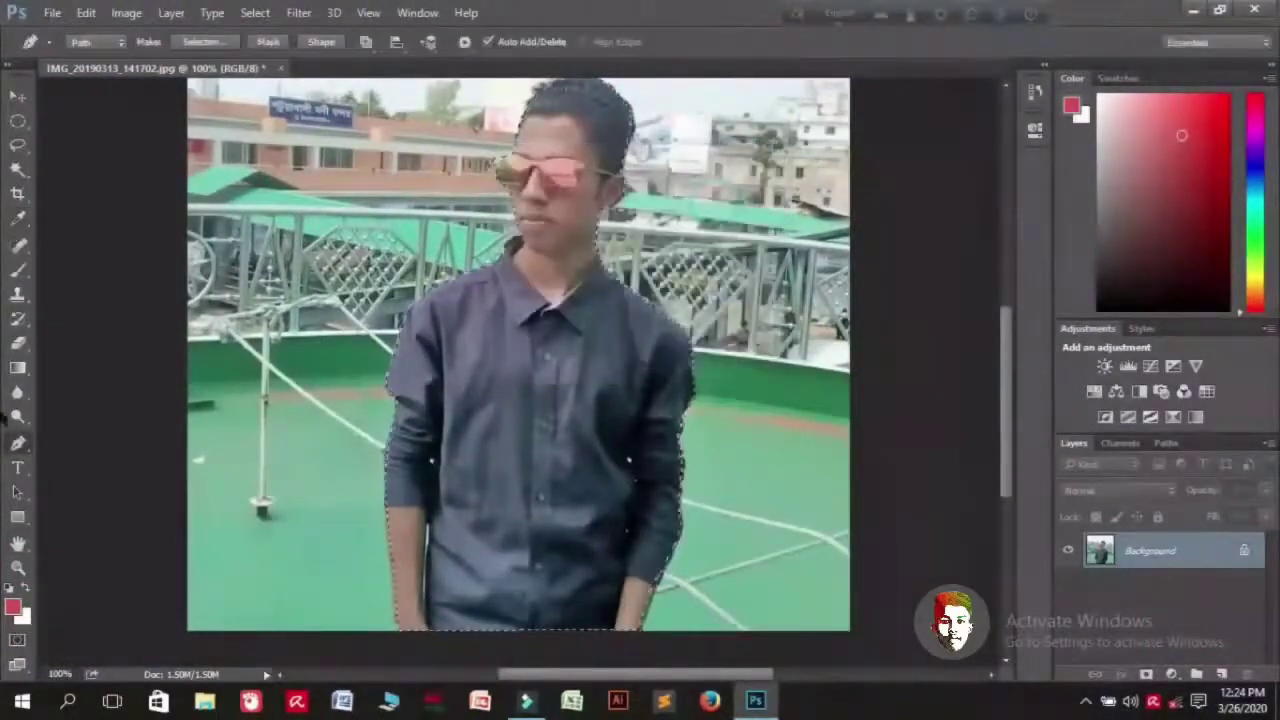
# - Hide the background with a layer mask made from the selection and crop the canvas closer around the man
pyautogui.click(1146, 675)
pyautogui.press('c')
pyautogui.scroll(3, 245, 140)
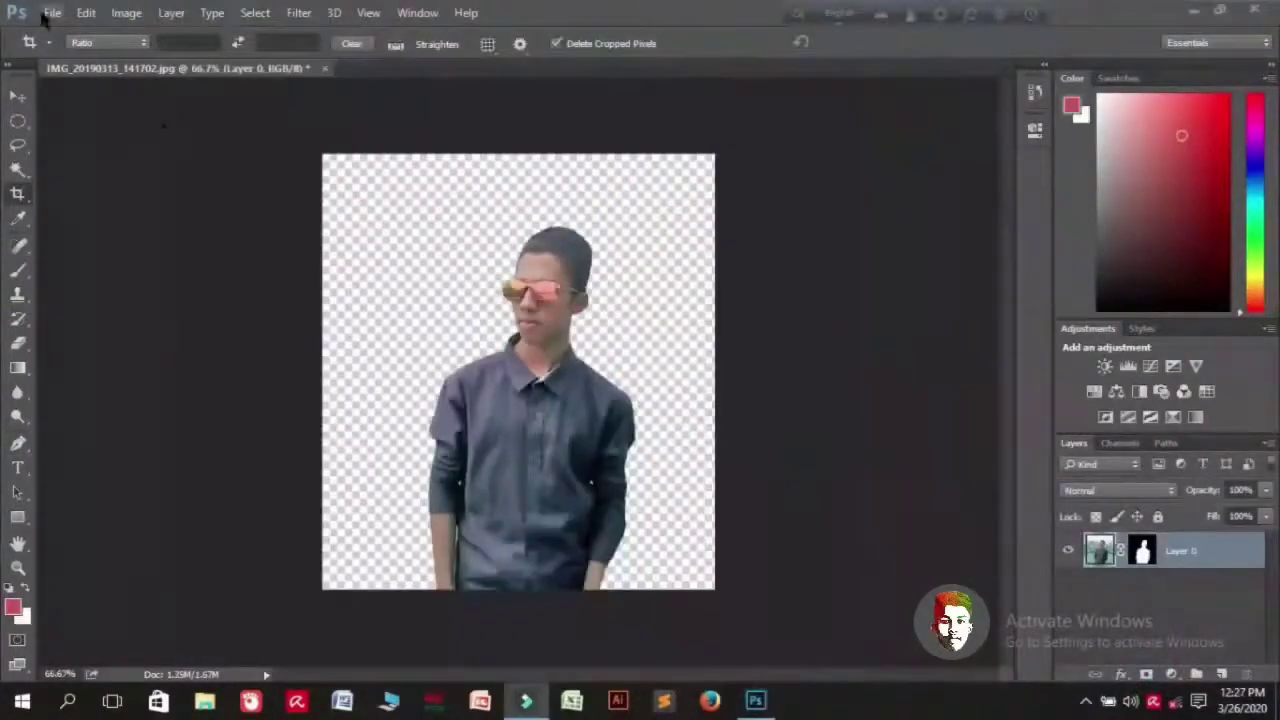
# - Open lamborghini_veneno_sports_car-HD.jpg and move its image into the portrait document
pyautogui.click(48, 13)
pyautogui.click(68, 52)
pyautogui.doubleClick(537, 197)
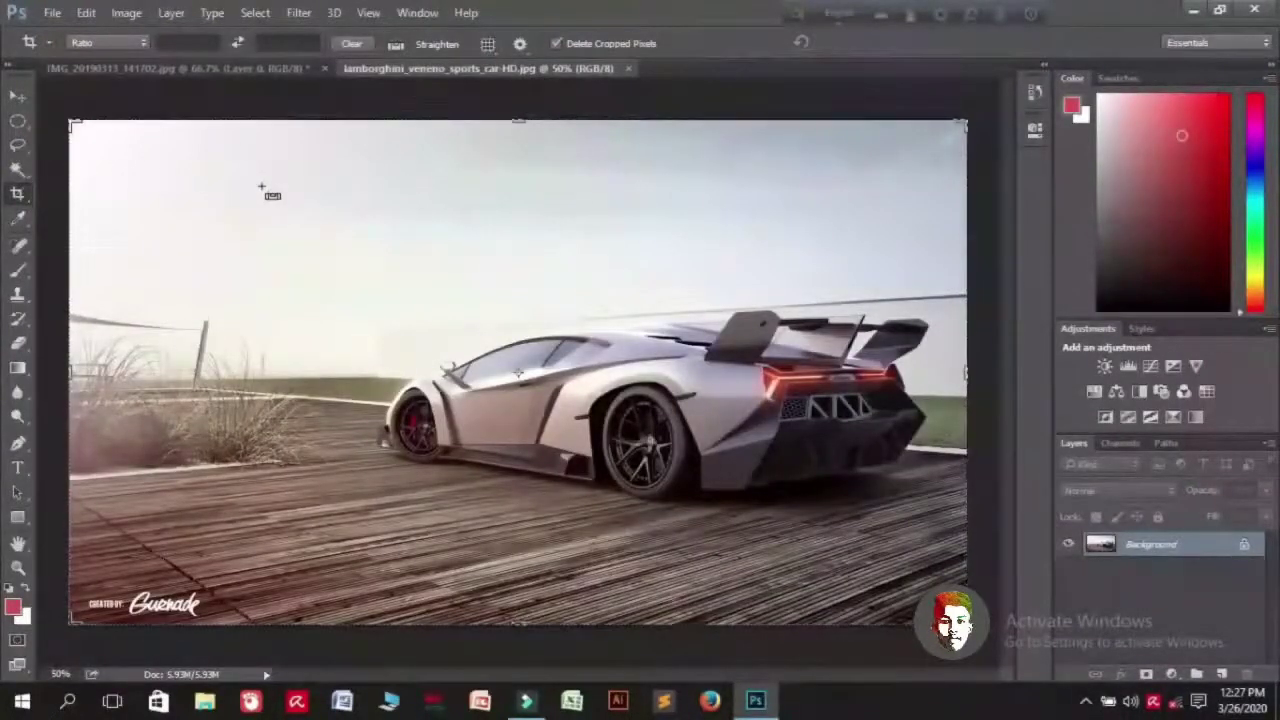
pyautogui.press('v')
pyautogui.moveTo(322, 257); pyautogui.dragTo(403, 232)
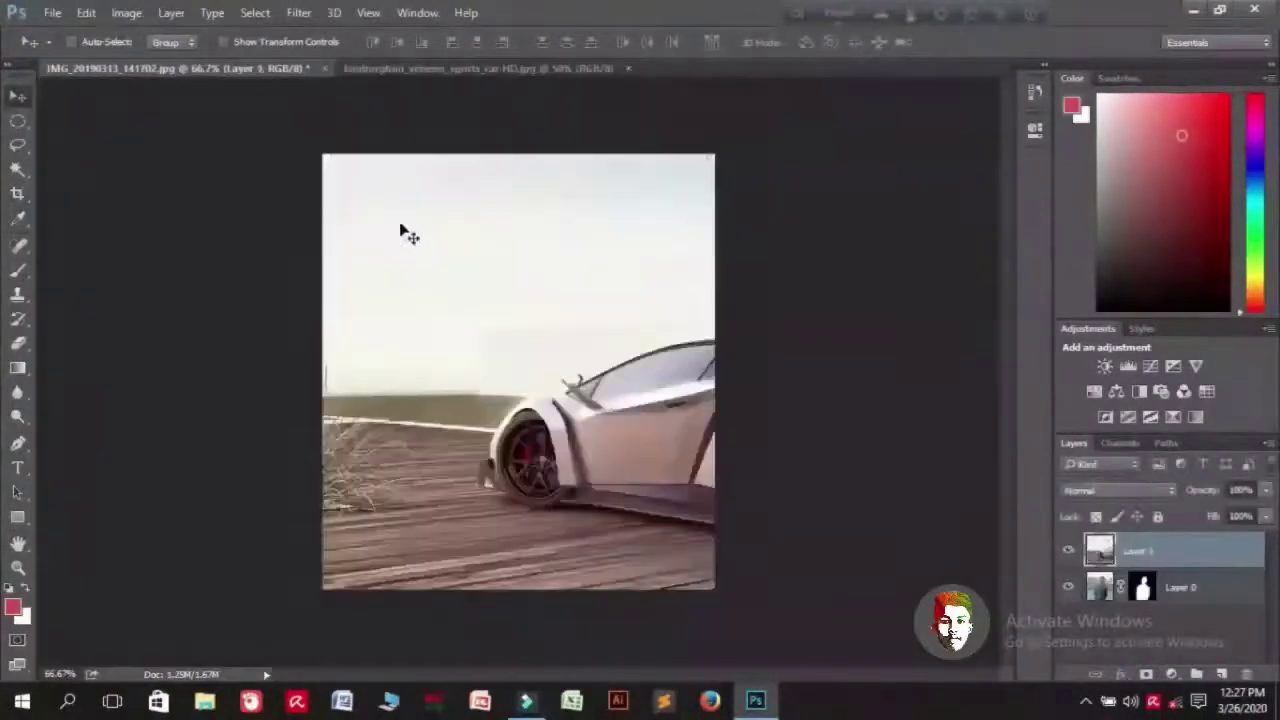
# - Place the car layer beneath the man's layer and position it so the front wheel shows beside his arm
pyautogui.moveTo(1149, 556); pyautogui.dragTo(1105, 603)
pyautogui.moveTo(636, 439); pyautogui.dragTo(792, 388)
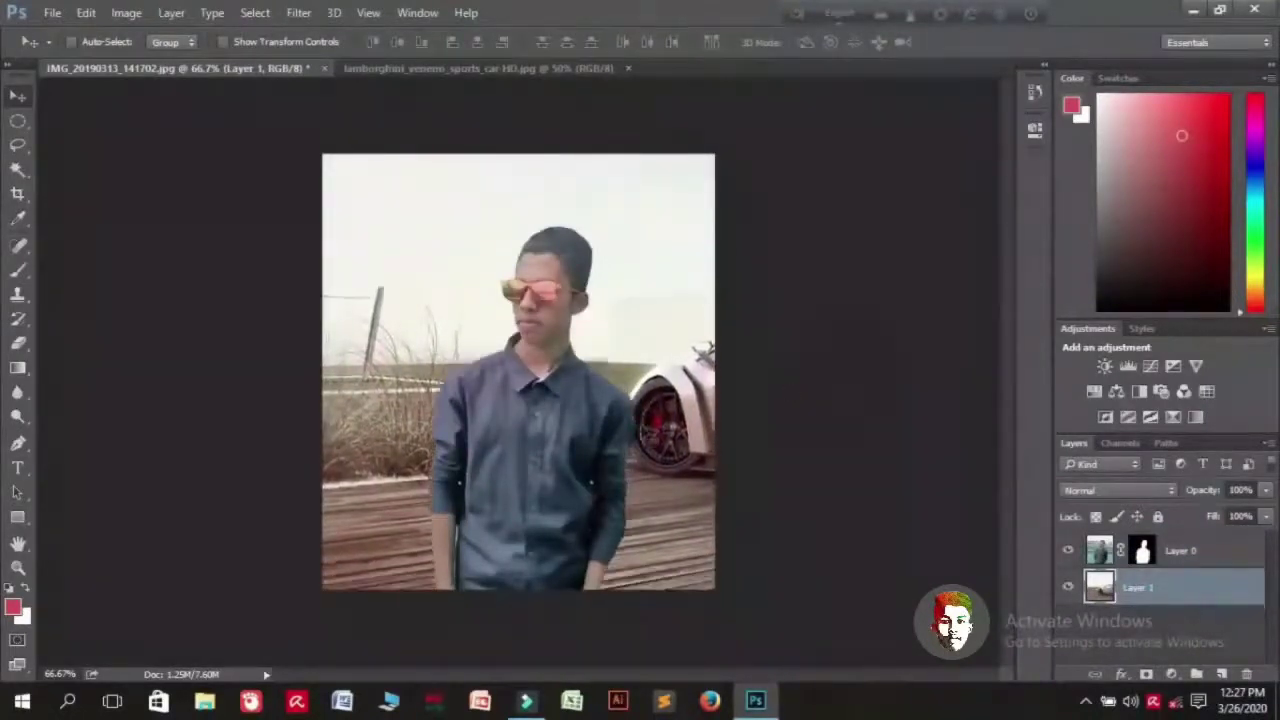
pyautogui.moveTo(608, 365); pyautogui.dragTo(638, 368)
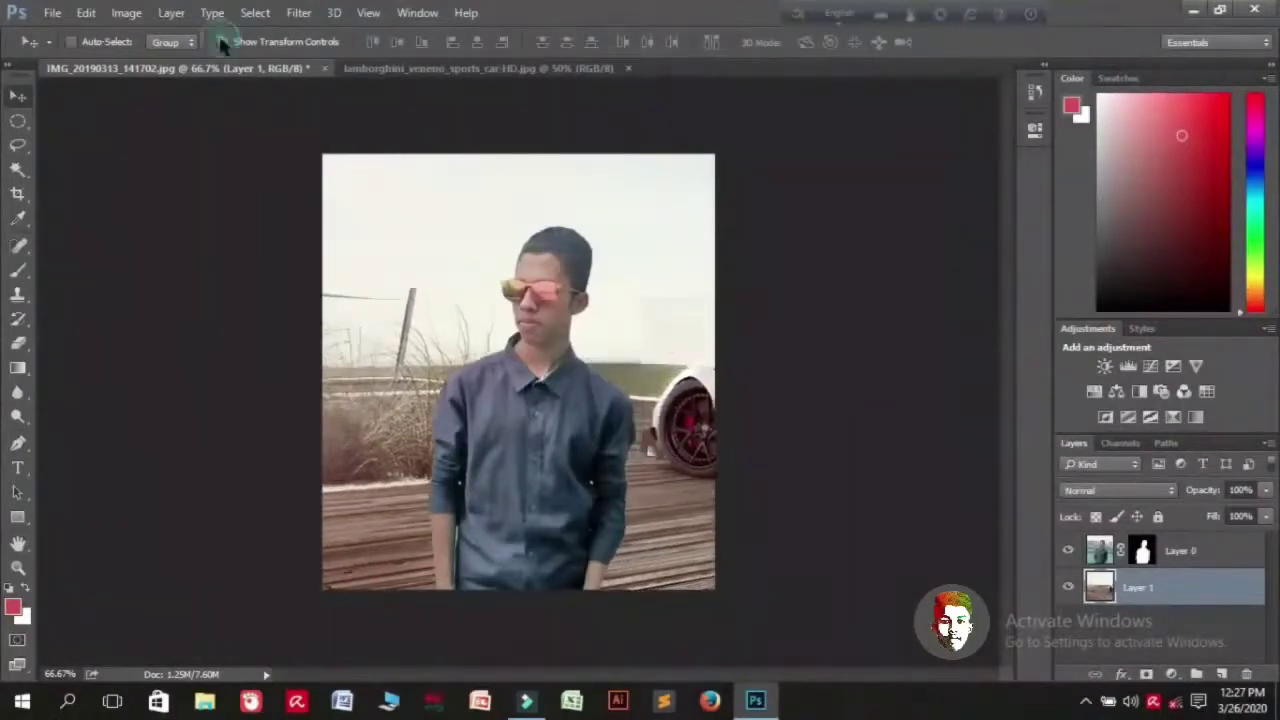
pyautogui.moveTo(548, 420); pyautogui.dragTo(507, 426)
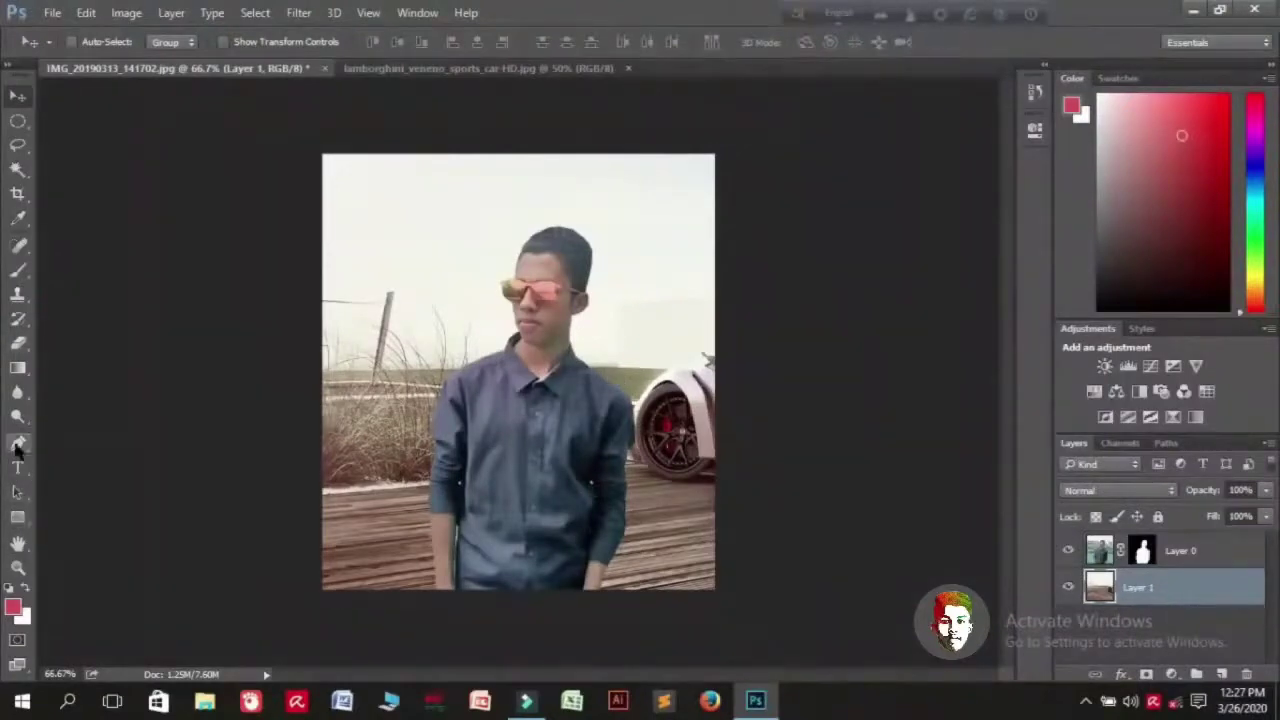
# - With the car layer active, start a Pen path at the man's left-edge wrist and trace up the sleeve to the shoulder
pyautogui.click(17, 567)
pyautogui.click(517, 371)
pyautogui.click(517, 371)
pyautogui.scroll(-2, 460, 351)
pyautogui.scroll(-4, 460, 351)
pyautogui.press('p')
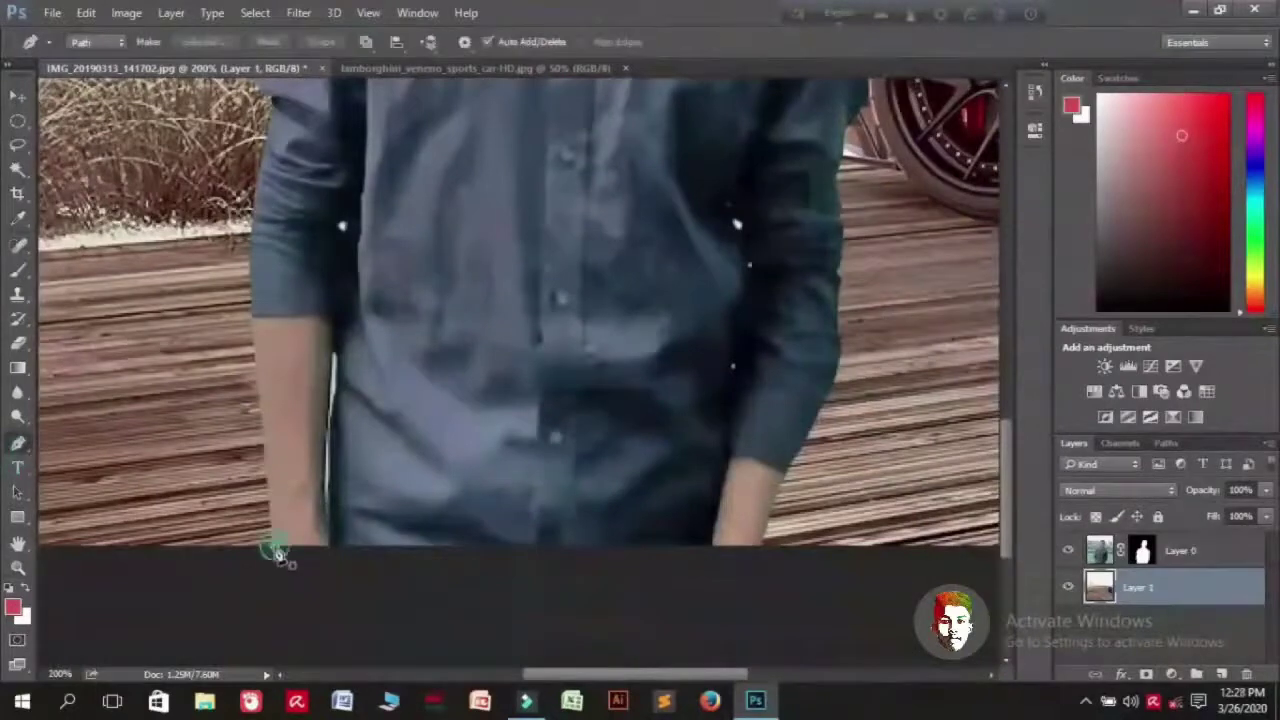
pyautogui.scroll(5, 278, 553)
pyautogui.hotkey('ctrl', '+')
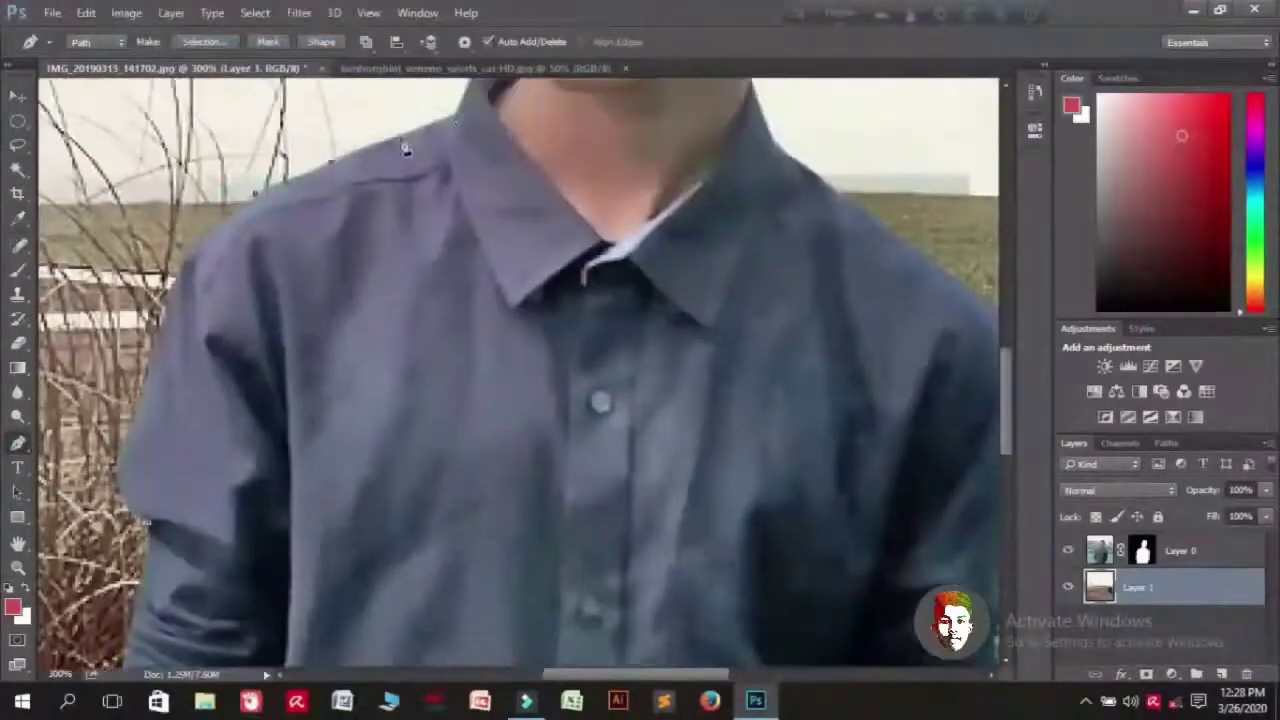
# - Continue the new path over the shoulder and collar and up the chin and cheek to the sunglasses
pyautogui.scroll(1, 405, 148)
pyautogui.hotkey('ctrl', '+')
pyautogui.scroll(2, 508, 140)
pyautogui.click(500, 185)
pyautogui.click(493, 148)
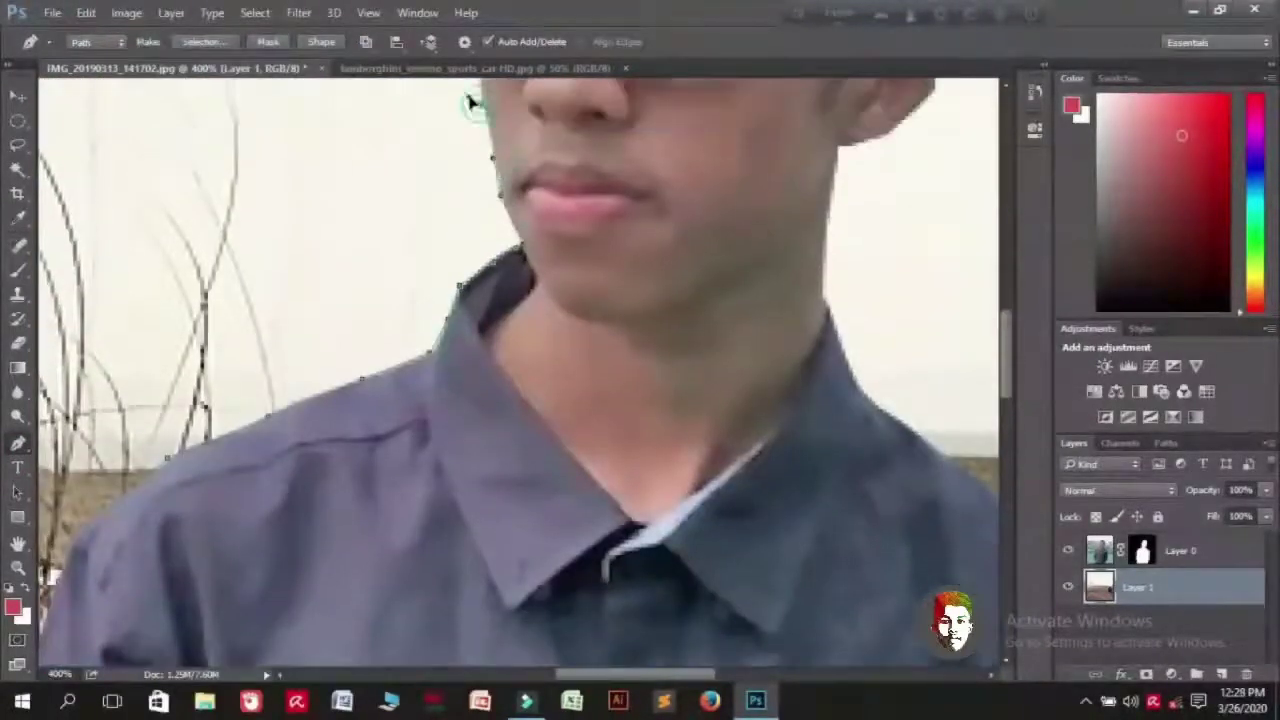
pyautogui.scroll(2, 476, 103)
pyautogui.click(482, 183)
pyautogui.click(455, 142)
# - Trace the path around the outer rim of the sunglasses and up the forehead to the hairline
pyautogui.scroll(2, 432, 140)
pyautogui.click(482, 105)
pyautogui.click(497, 97)
pyautogui.scroll(2, 500, 110)
pyautogui.click(505, 152)
pyautogui.scroll(2, 508, 140)
pyautogui.click(523, 163)
pyautogui.click(550, 100)
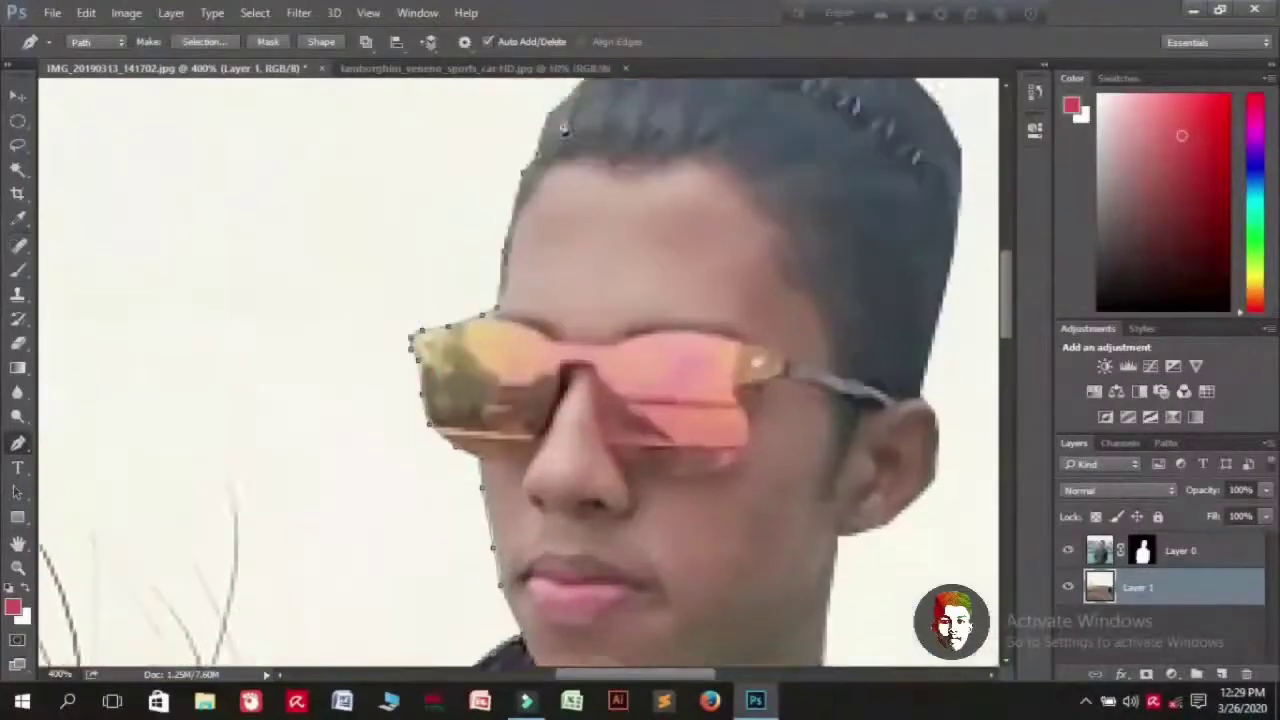
# - Carry the path over the hair and down the ear and neck to the back of the collar
pyautogui.scroll(2, 565, 128)
pyautogui.click(576, 177)
pyautogui.scroll(-6, 910, 167)
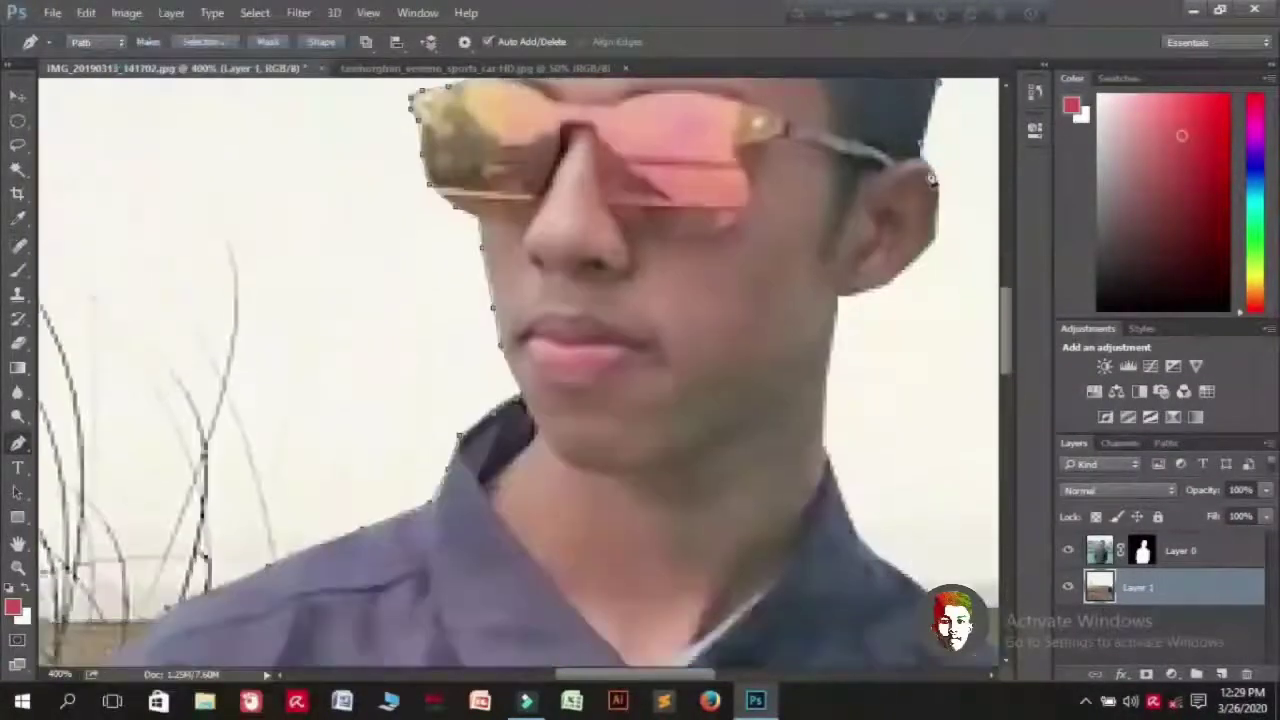
pyautogui.scroll(-6, 930, 180)
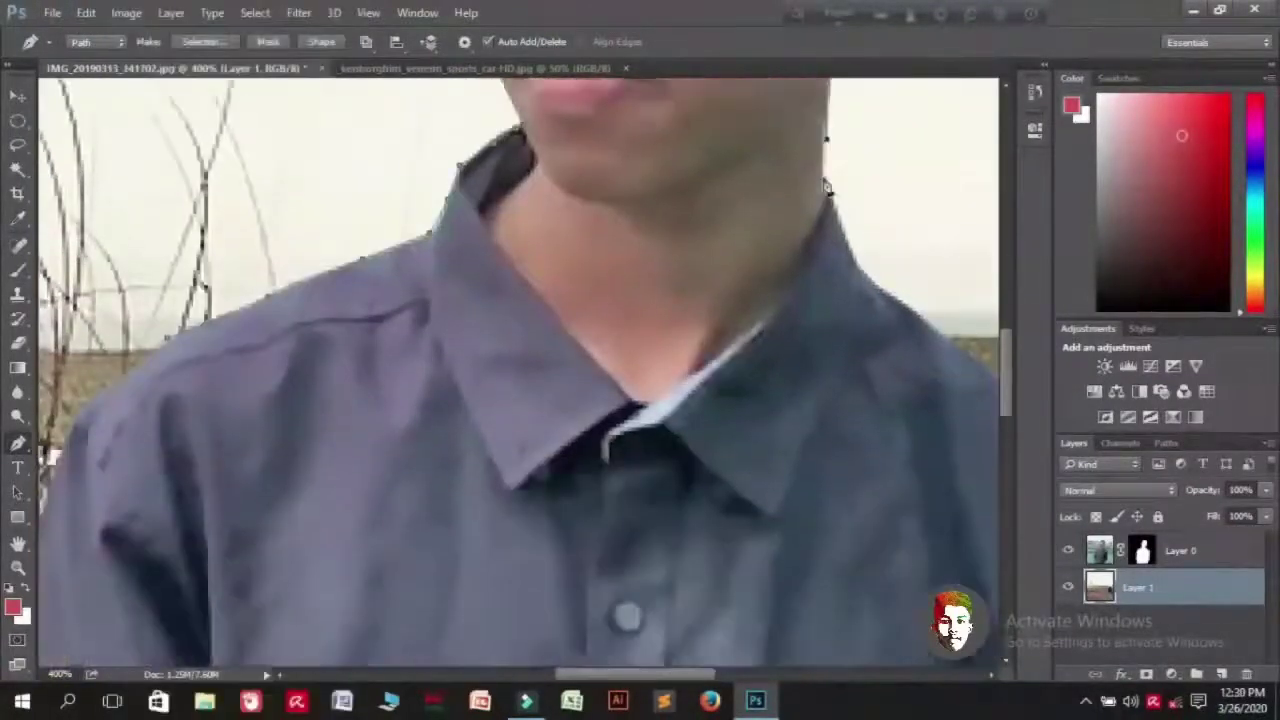
# - Trace the path over the shoulder beside the car and down the sleeve to the cuff
pyautogui.hotkey('ctrl', '-')
pyautogui.hscroll(4, 590, 330)
pyautogui.scroll(-4, 590, 330)
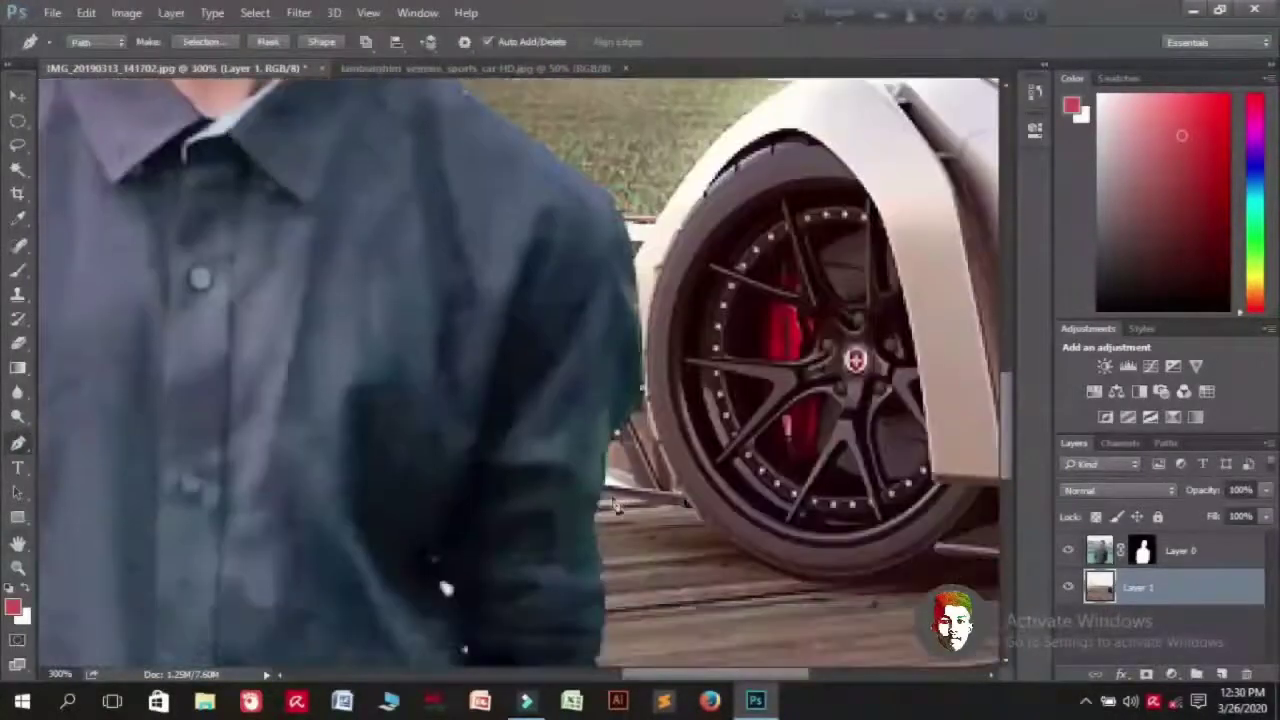
pyautogui.click(591, 327)
pyautogui.scroll(-4, 591, 510)
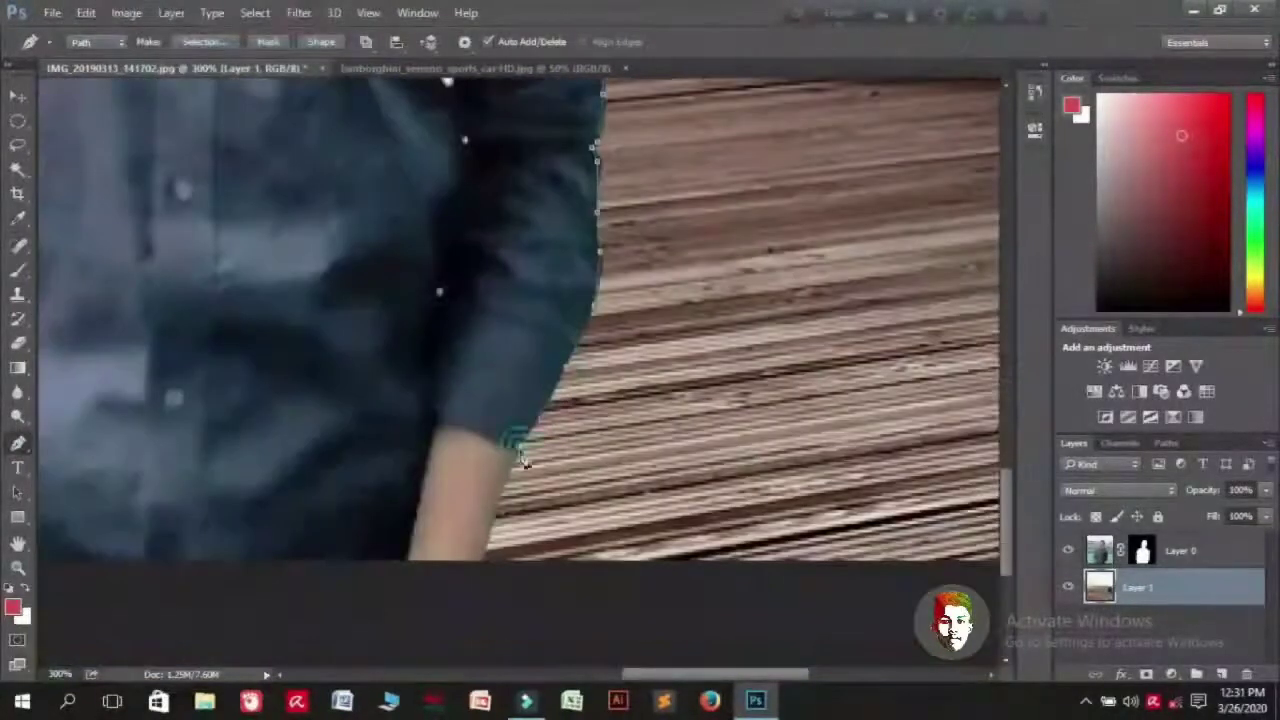
# - Extend the path around the canvas corners so it encloses the background outside the man
pyautogui.hotkey('ctrl', '-')
pyautogui.hotkey('ctrl', '-')
pyautogui.hotkey('ctrl', '-')
pyautogui.hotkey('ctrl', '-')
pyautogui.hotkey('ctrl', '+')
pyautogui.hotkey('ctrl', '+')
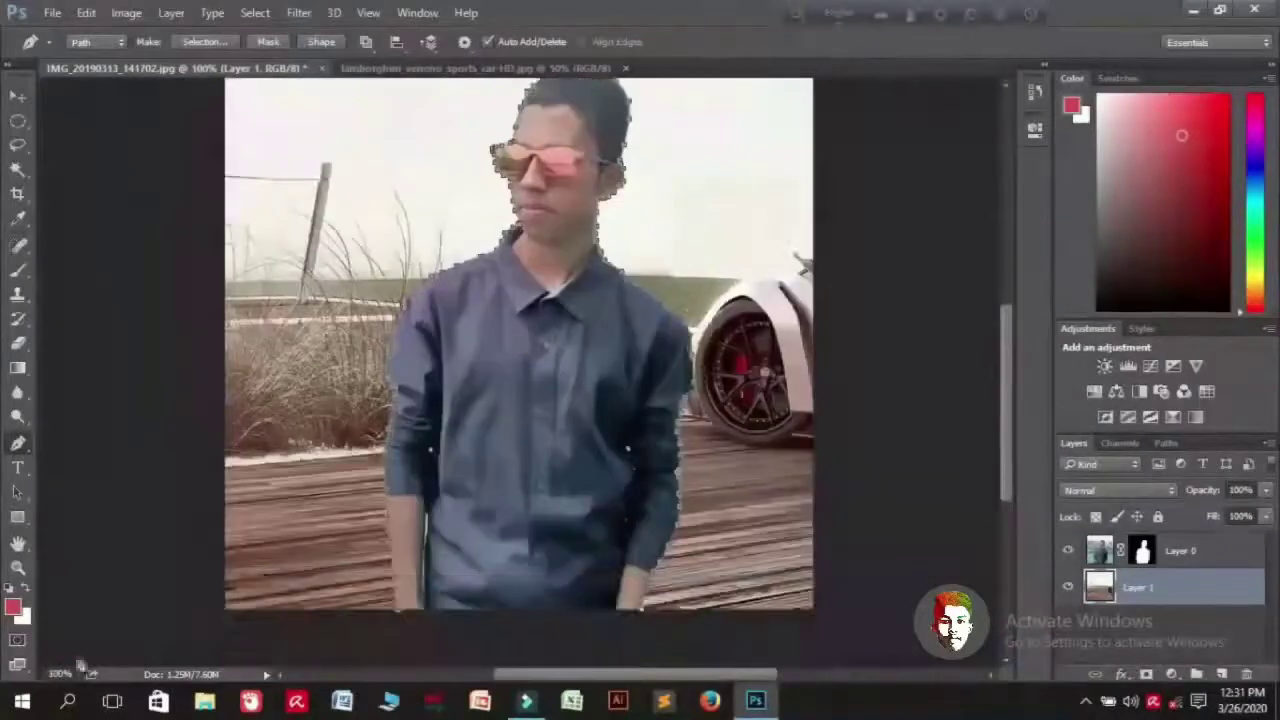
pyautogui.click(812, 610)
pyautogui.scroll(3, 812, 90)
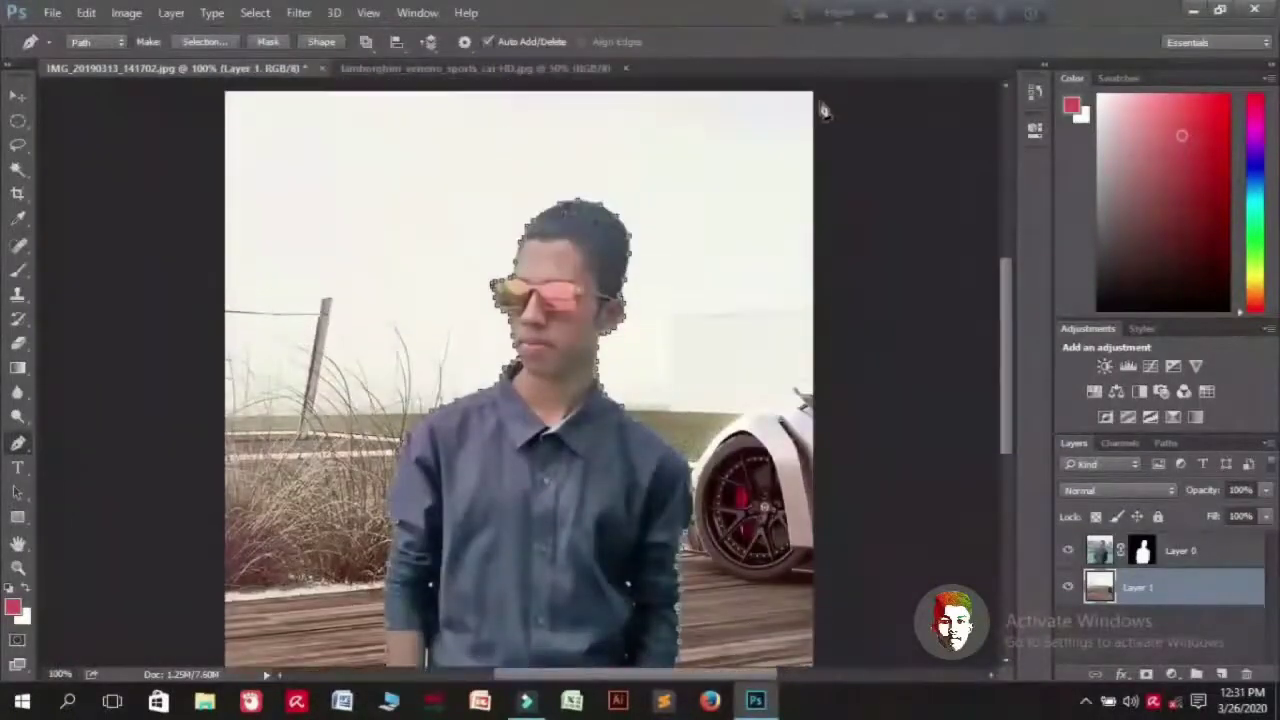
pyautogui.click(224, 91)
pyautogui.scroll(-4, 226, 320)
pyautogui.click(224, 550)
# - Convert the background path into a selection
pyautogui.hotkey('ctrl', '-')
pyautogui.rightClick(468, 273)
pyautogui.click(517, 349)
pyautogui.click(737, 194)
# - Apply a 7 px Field Blur to the selected background with 13% light bokeh and 72% bokeh color
pyautogui.click(298, 15)
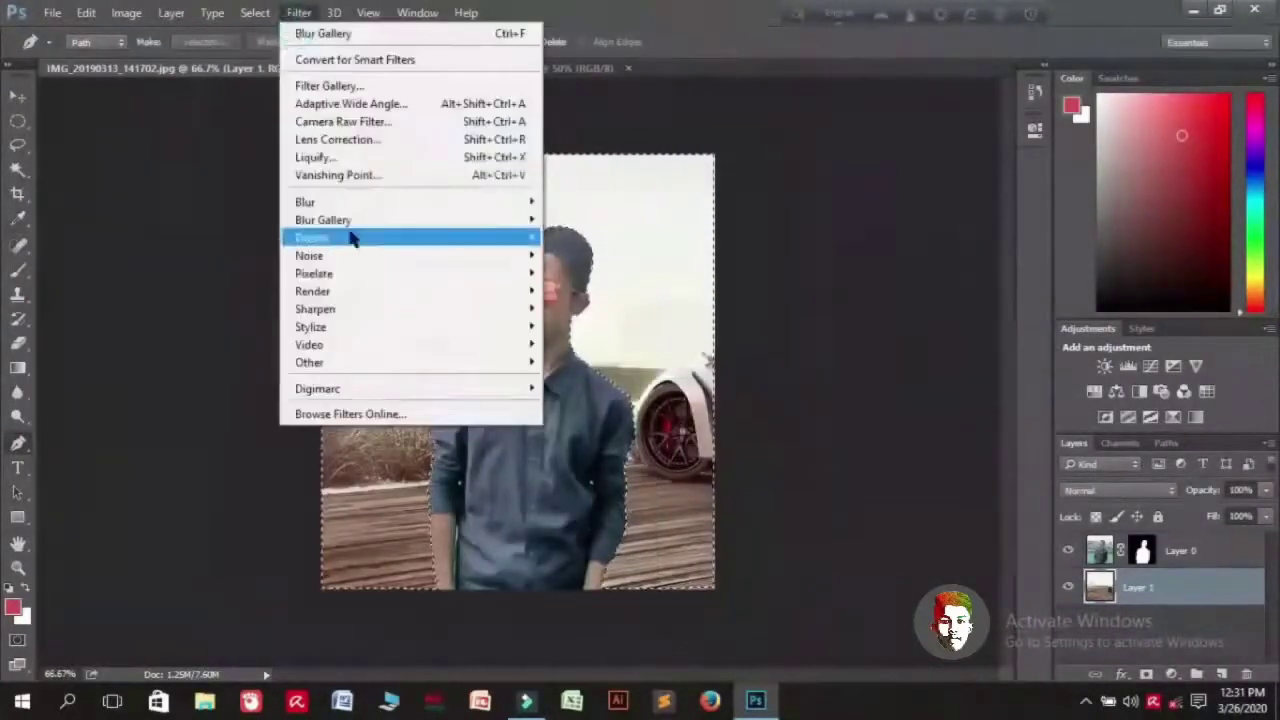
pyautogui.moveTo(352, 228)
pyautogui.click(578, 219)
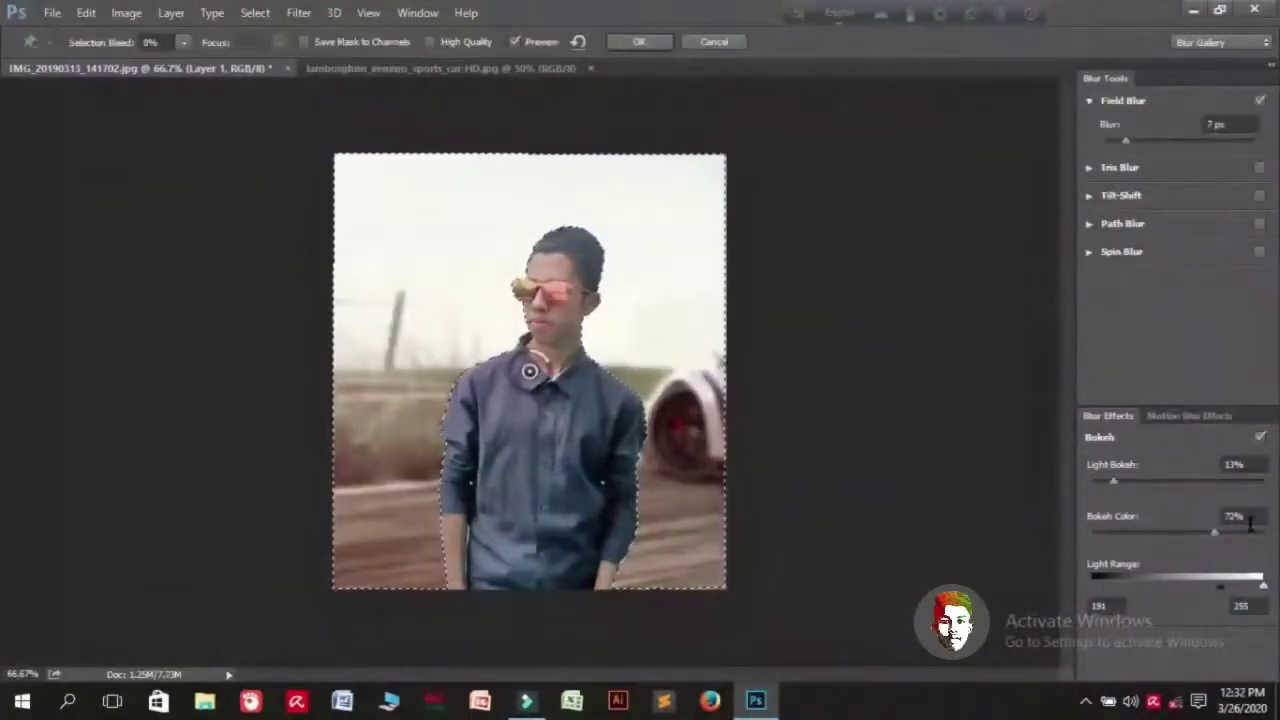
pyautogui.click(639, 41)
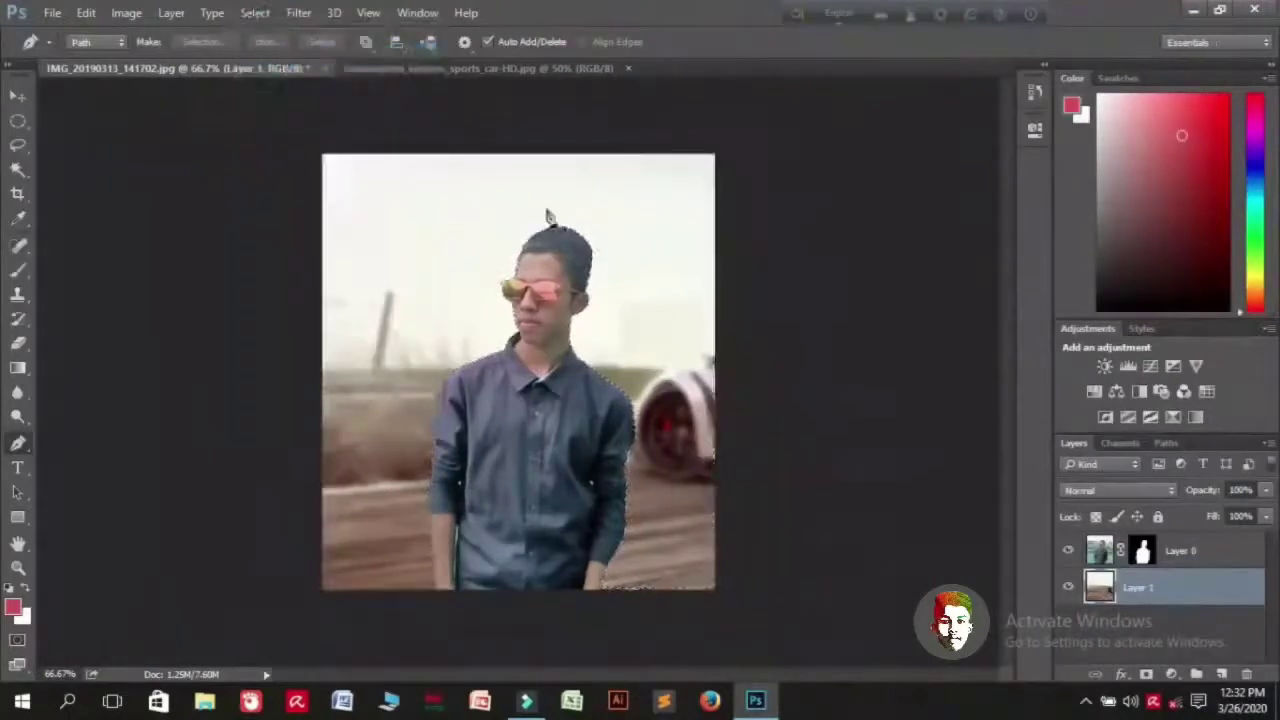
# - Crop the picture slightly inside its outer edges
pyautogui.press('c')
pyautogui.moveTo(335, 170)
pyautogui.mouseDown()
pyautogui.moveTo(636, 460)
pyautogui.moveTo(714, 586)
pyautogui.mouseUp()
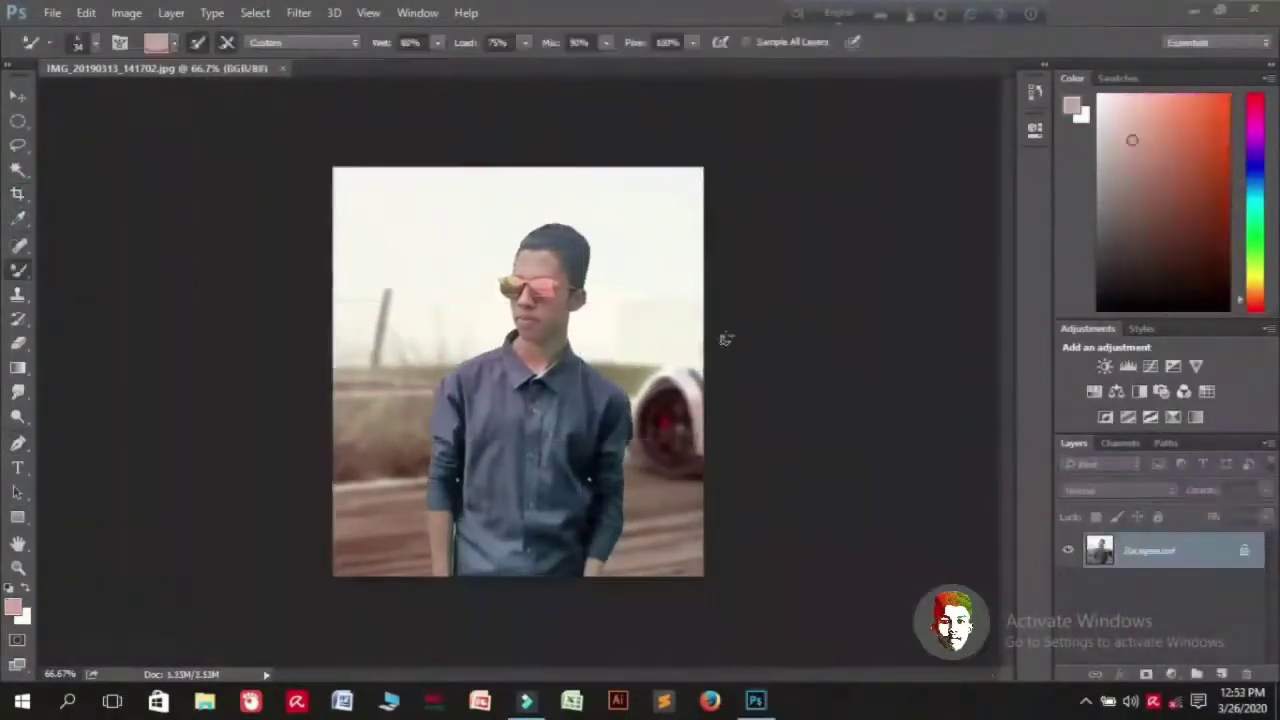
# - Smear the hair upward with a 23 px irregular Mixer Brush tip to make it taller and fuller on both sides
pyautogui.scroll(1, 714, 286)
pyautogui.rightClick(568, 242)
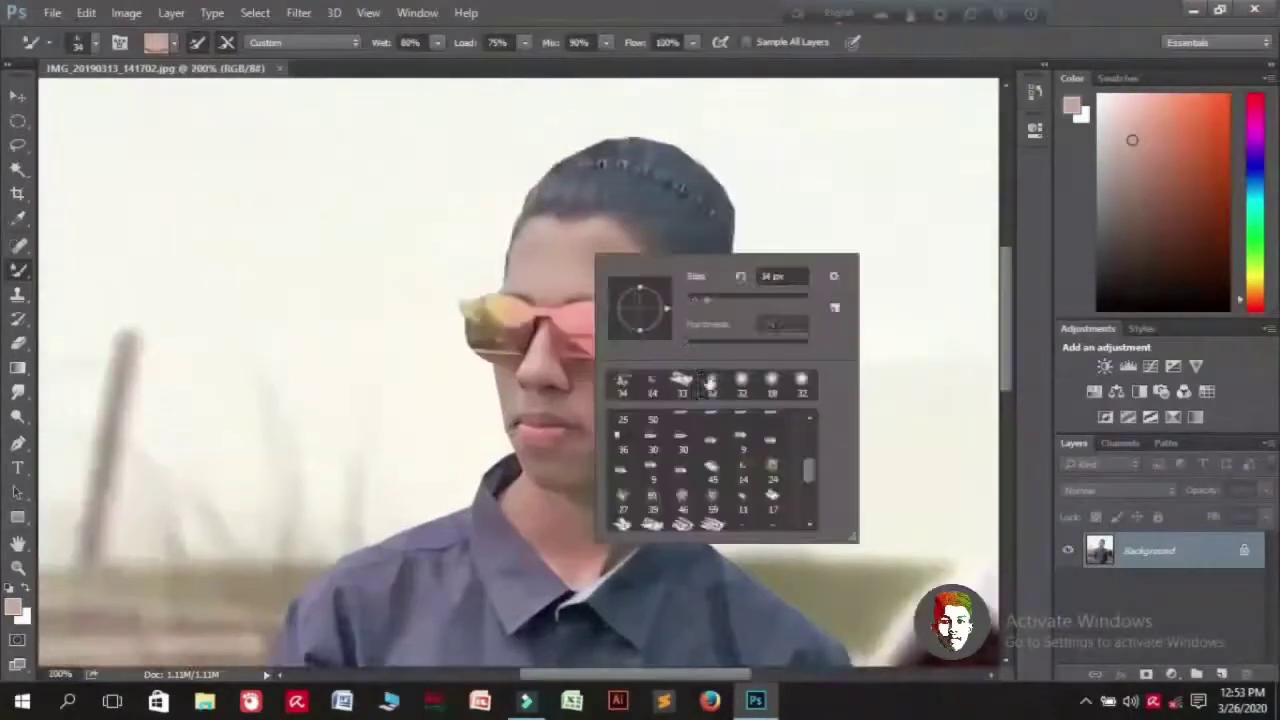
pyautogui.click(366, 229)
pyautogui.scroll(2, 574, 292)
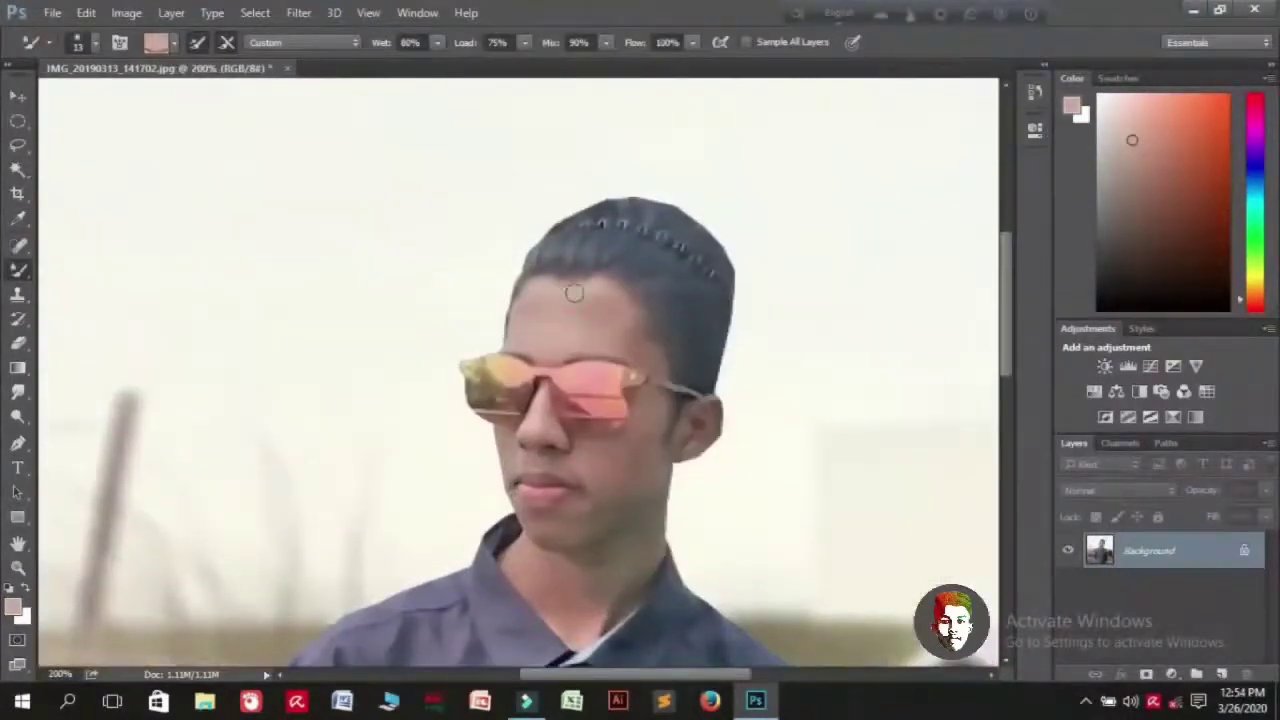
pyautogui.rightClick(628, 285)
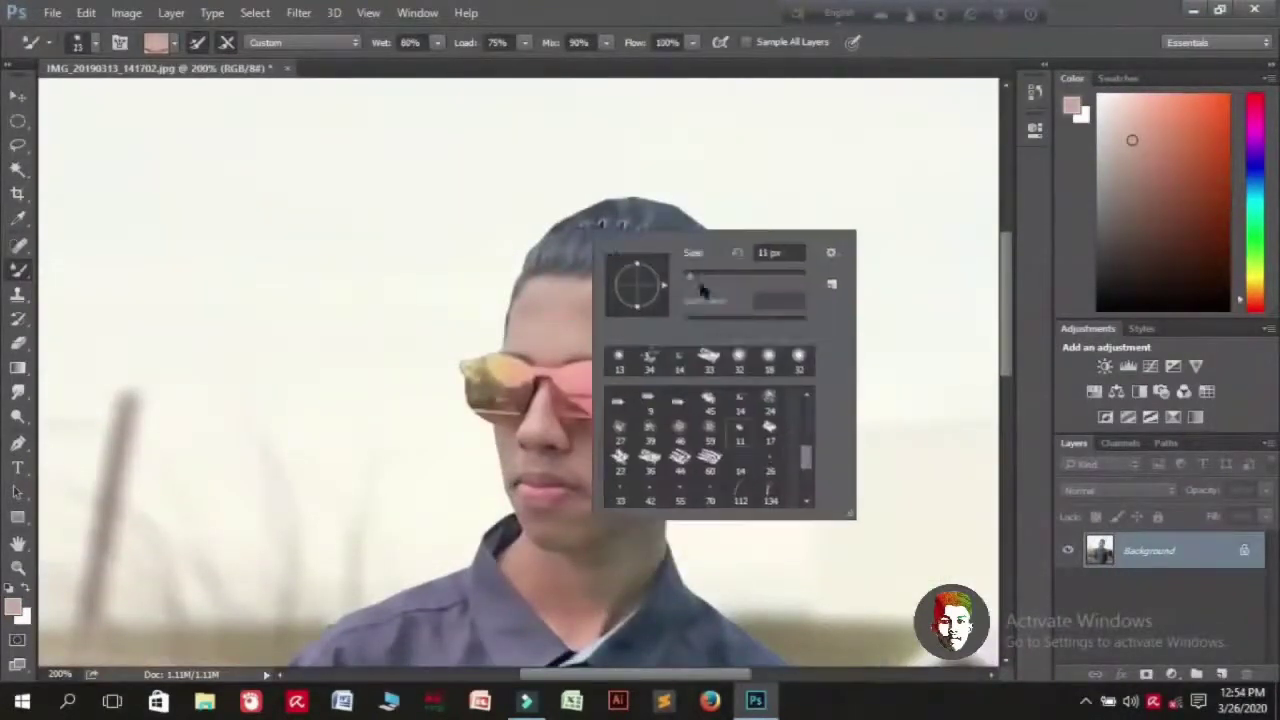
pyautogui.moveTo(700, 251); pyautogui.dragTo(712, 251)
pyautogui.moveTo(530, 255); pyautogui.dragTo(520, 200)
pyautogui.moveTo(600, 245); pyautogui.dragTo(651, 217)
pyautogui.moveTo(720, 275)
pyautogui.mouseDown()
pyautogui.moveTo(675, 255)
pyautogui.moveTo(711, 251)
pyautogui.moveTo(540, 210)
pyautogui.moveTo(640, 211)
pyautogui.moveTo(690, 195)
pyautogui.mouseUp()
pyautogui.moveTo(480, 196); pyautogui.dragTo(497, 254)
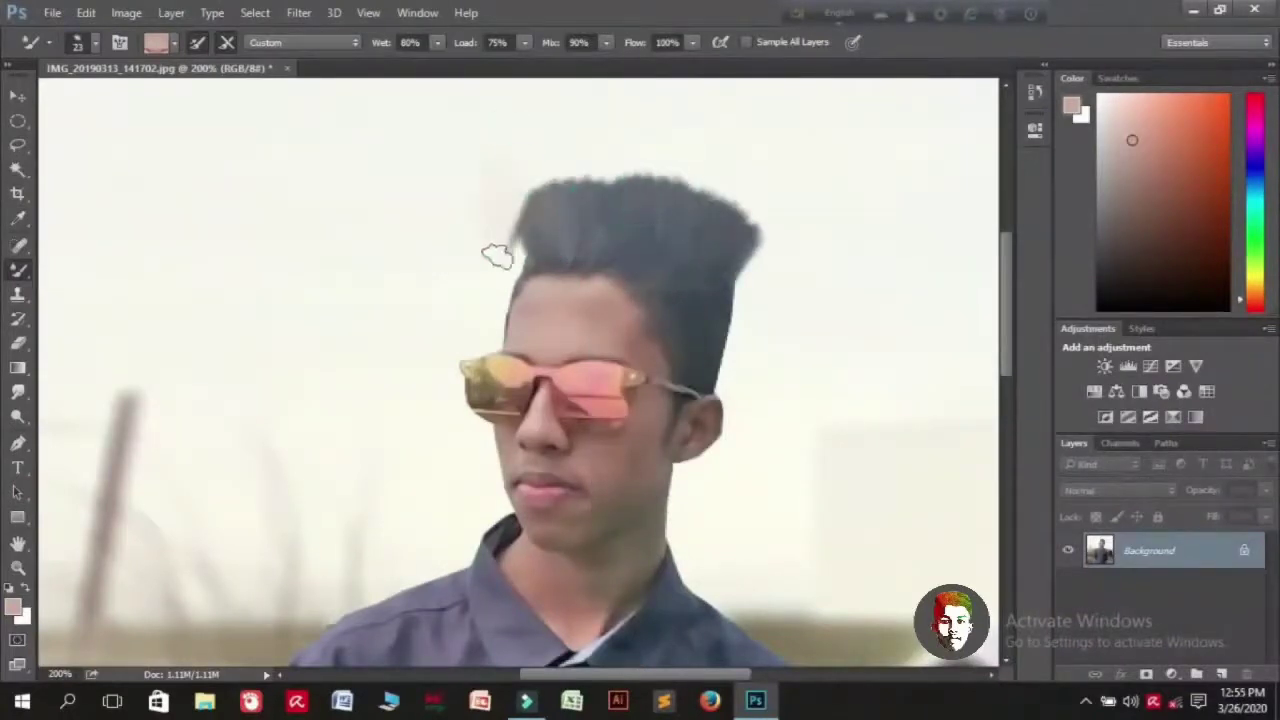
pyautogui.moveTo(786, 233)
pyautogui.mouseDown()
pyautogui.moveTo(754, 289)
pyautogui.moveTo(760, 206)
pyautogui.mouseUp()
# - Smooth the upper outline of the raised hair with Mixer Brush strokes along its edge
pyautogui.scroll(2, 710, 217)
pyautogui.hotkey('ctrl', '+')
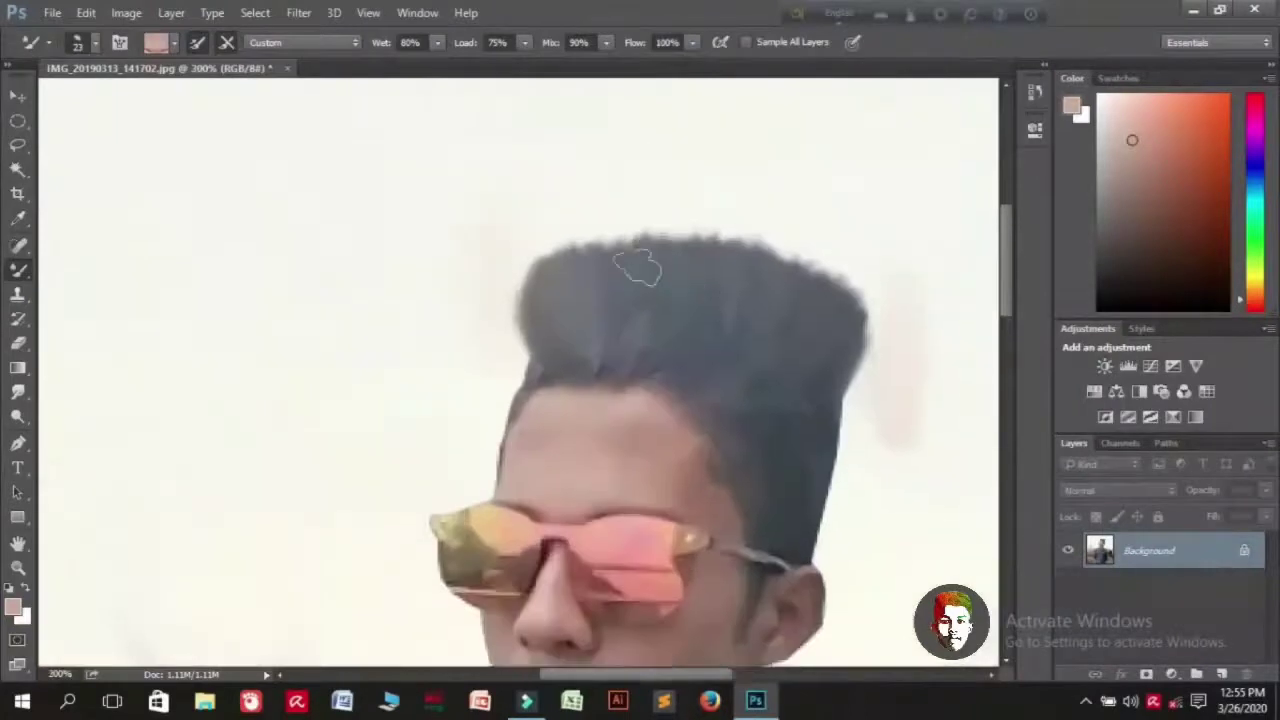
pyautogui.moveTo(651, 213)
pyautogui.mouseDown()
pyautogui.moveTo(841, 253)
pyautogui.moveTo(666, 218)
pyautogui.moveTo(765, 228)
pyautogui.mouseUp()
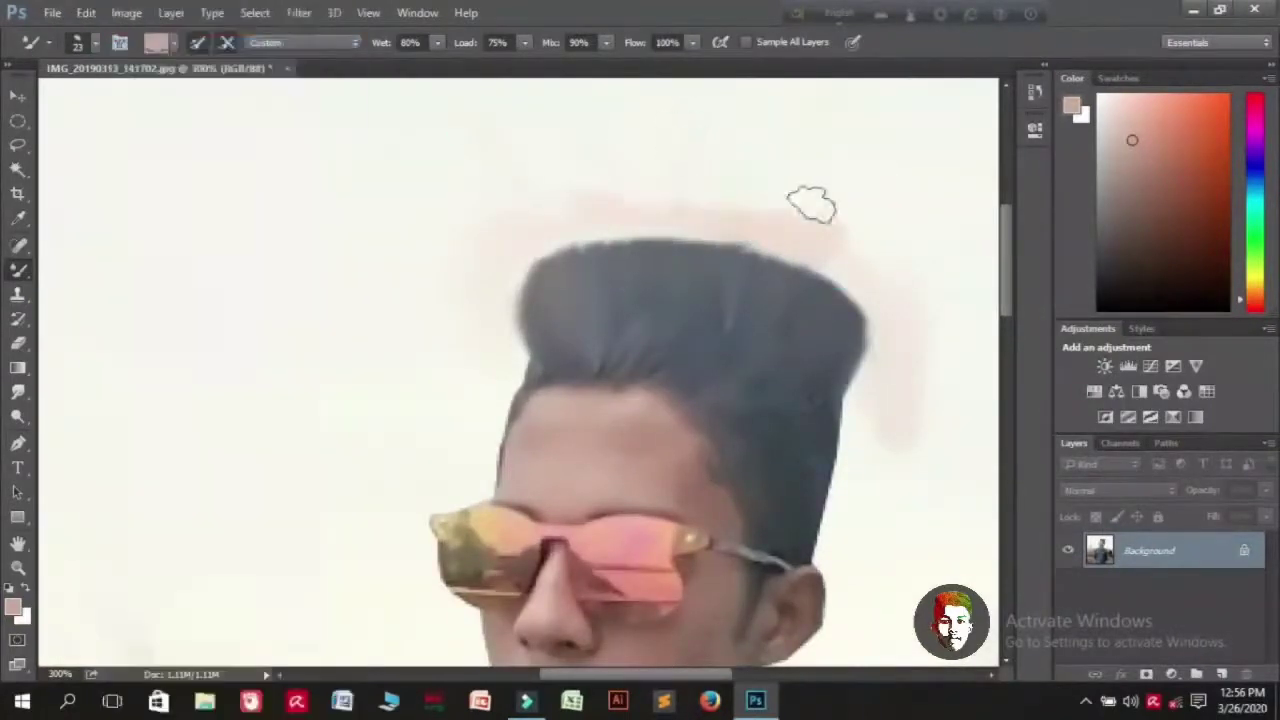
pyautogui.hotkey('ctrl', '0')
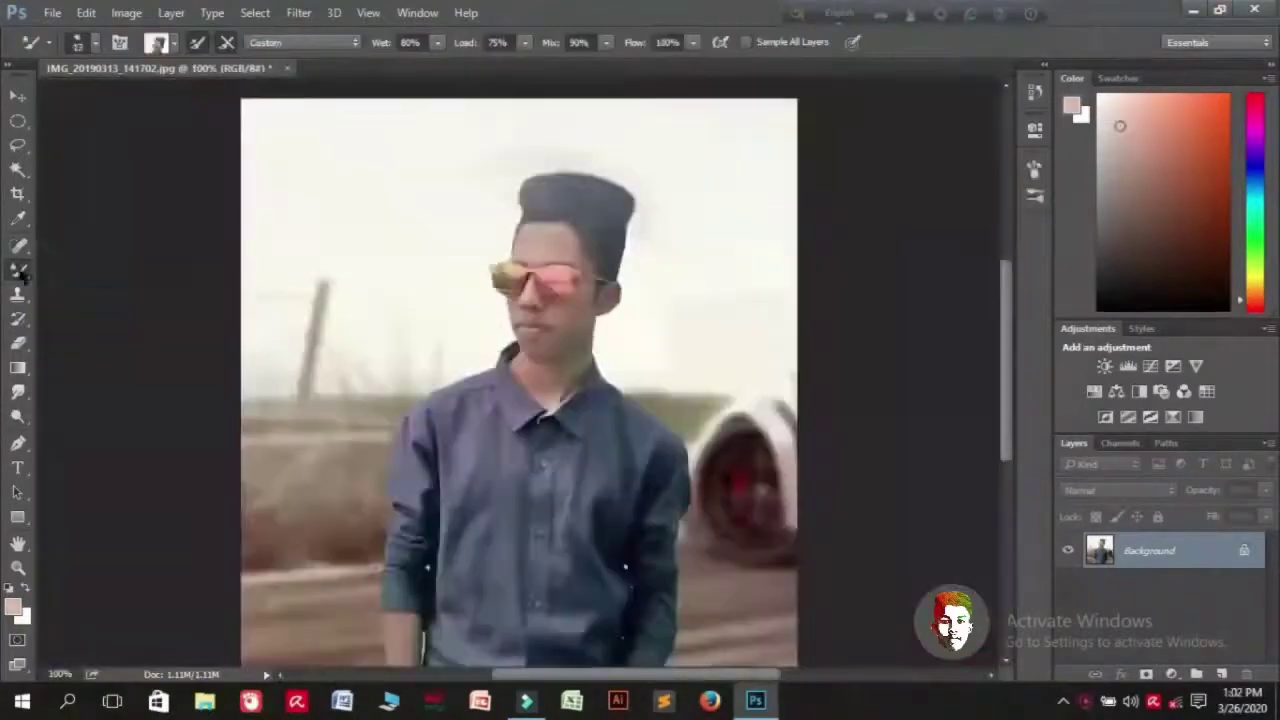
# - Smooth the skin on the forehead, cheeks and chin with a round 13 px Mixer Brush
pyautogui.hotkey('ctrl', '+')
pyautogui.hotkey('ctrl', '+')
pyautogui.rightClick(590, 216)
pyautogui.click(559, 205)
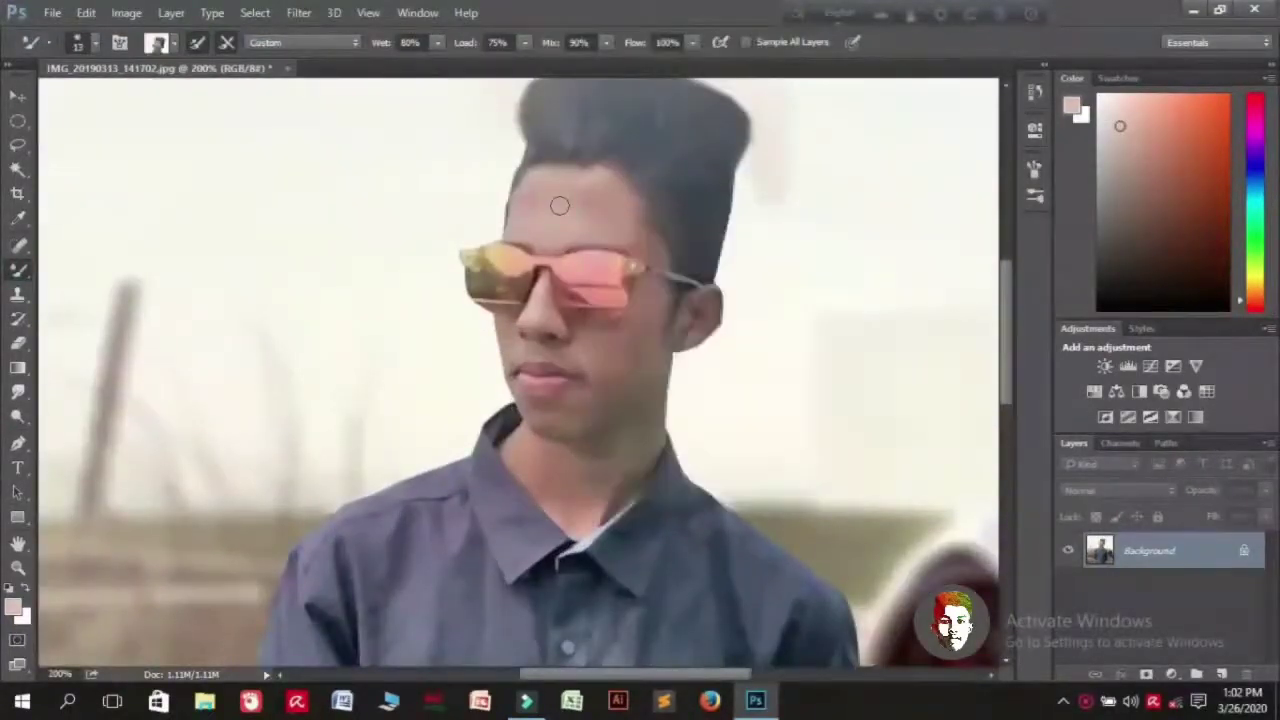
pyautogui.scroll(-2, 600, 245)
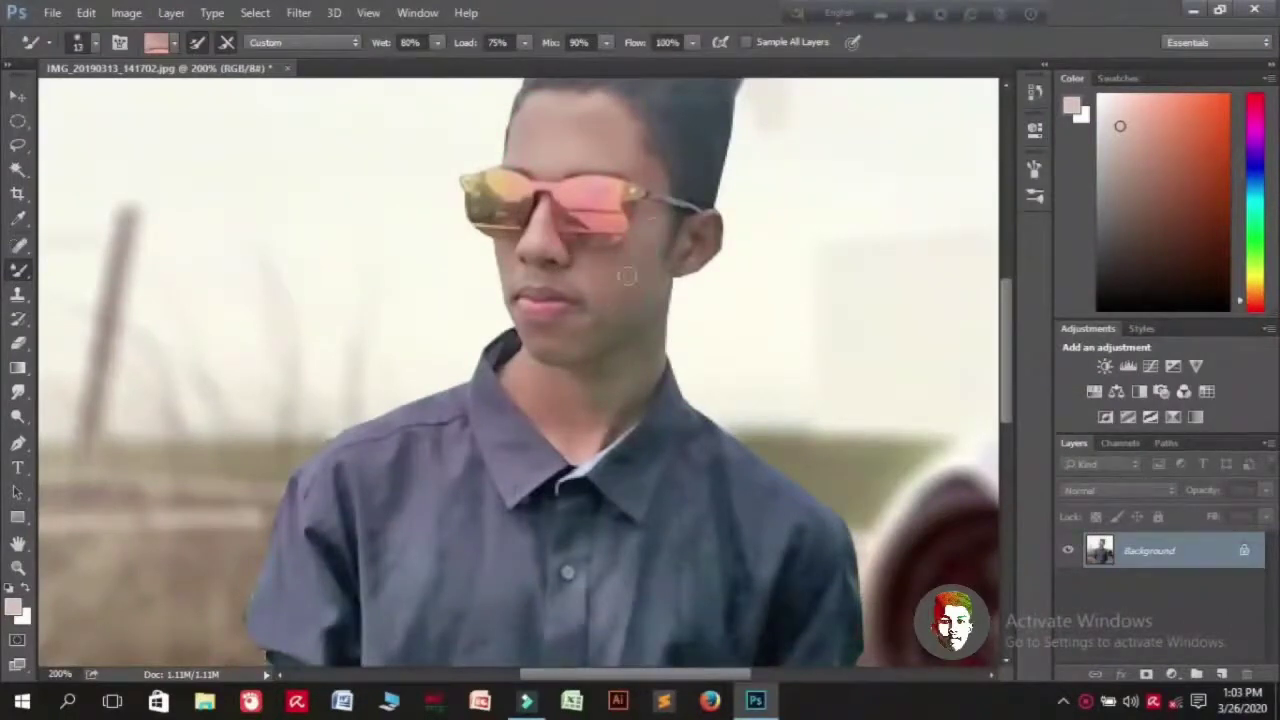
pyautogui.scroll(-1, 527, 268)
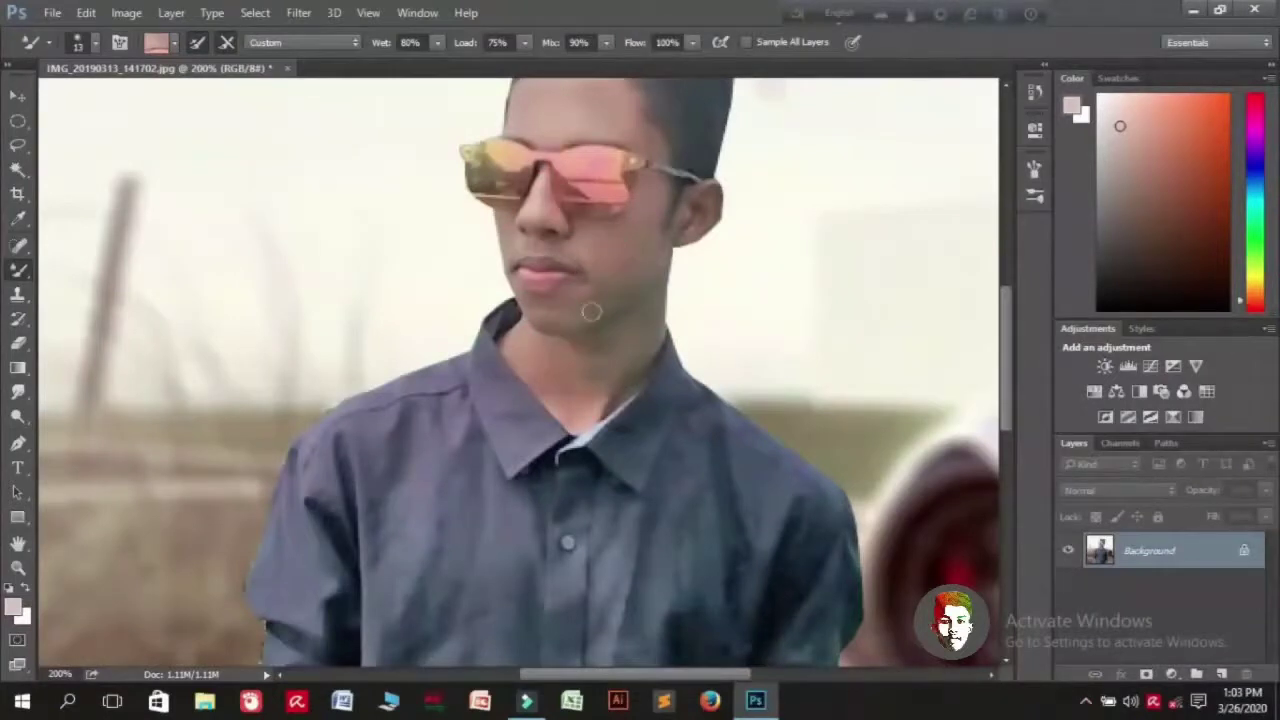
pyautogui.scroll(2, 591, 312)
pyautogui.scroll(2, 618, 344)
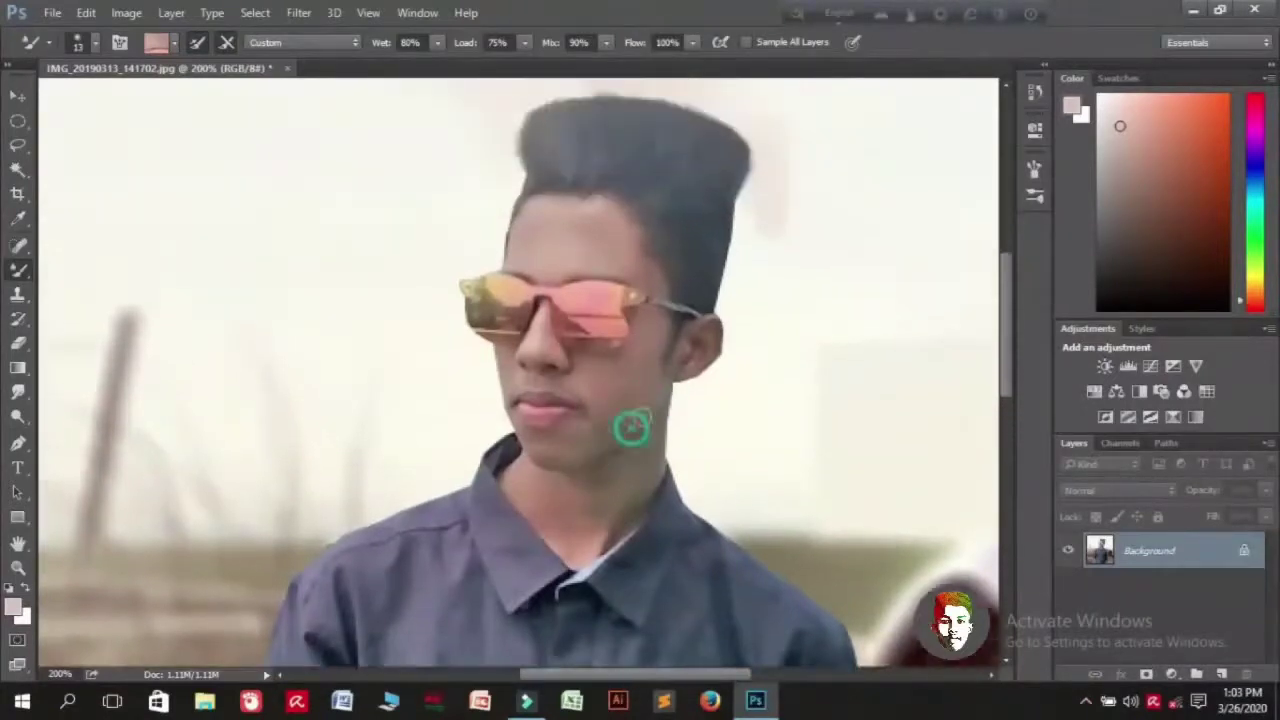
# - Undo the last Mixer Brush stroke
pyautogui.click(86, 12)
pyautogui.click(130, 40)
pyautogui.click(86, 12)
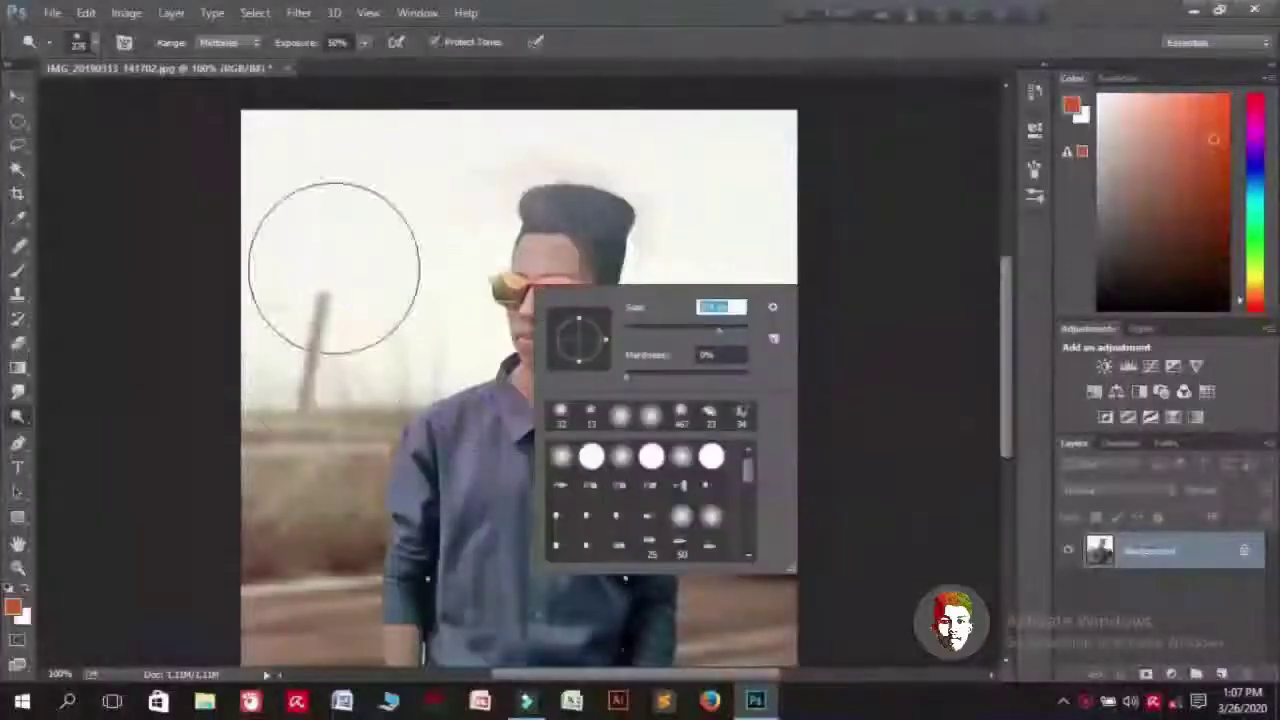
# - Set the Dodge tool's brush size to 235 px
pyautogui.press('Escape')
pyautogui.hotkey('ctrl', '-')
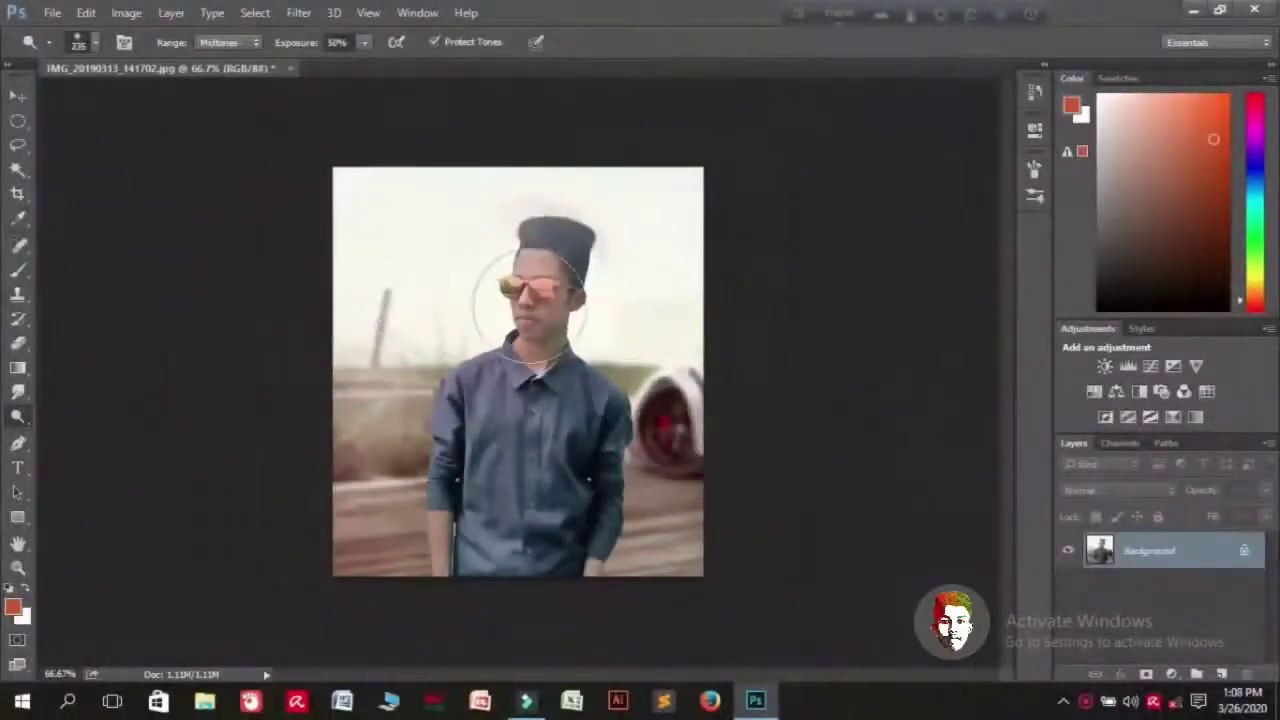
# - Trace a closed Pen path around the sunglasses' lenses and bridge, leaving out the temple arm
pyautogui.click(18, 443)
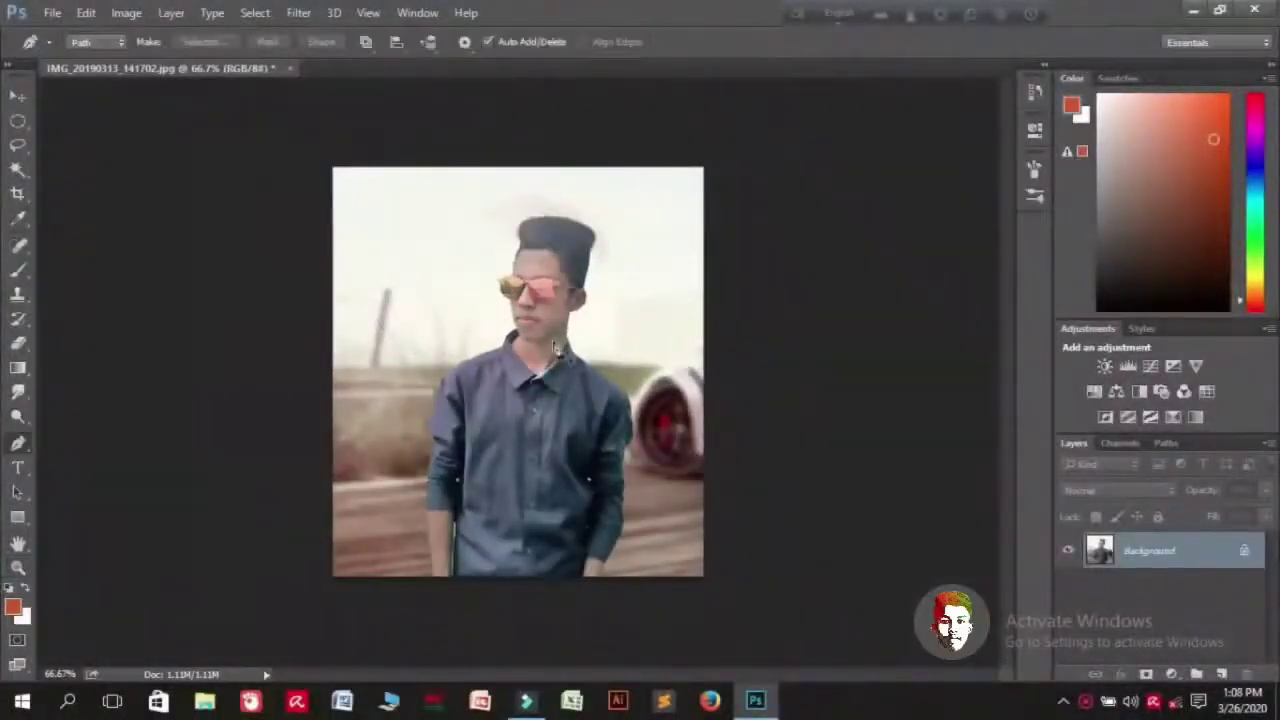
pyautogui.hotkey('ctrl', '+')
pyautogui.hotkey('ctrl', '+')
pyautogui.scroll(3, 560, 345)
pyautogui.hotkey('ctrl', '+')
pyautogui.hotkey('ctrl', '+')
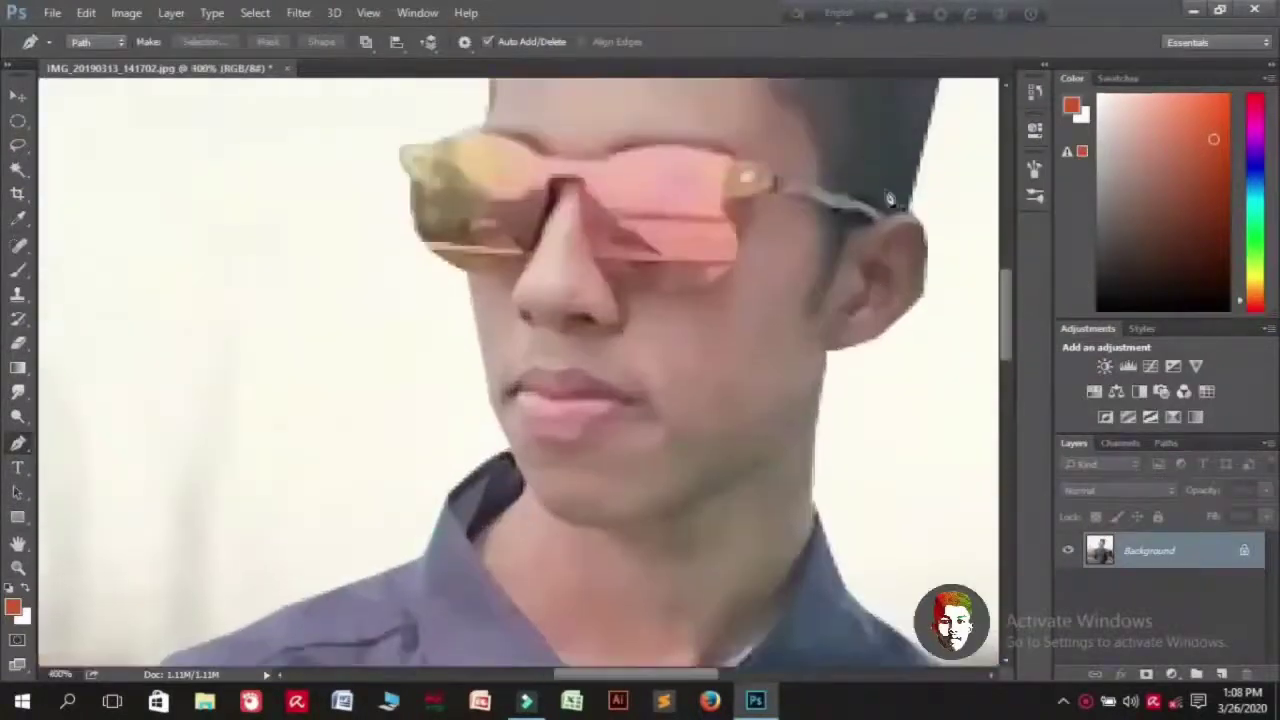
pyautogui.scroll(1, 820, 243)
pyautogui.click(618, 364)
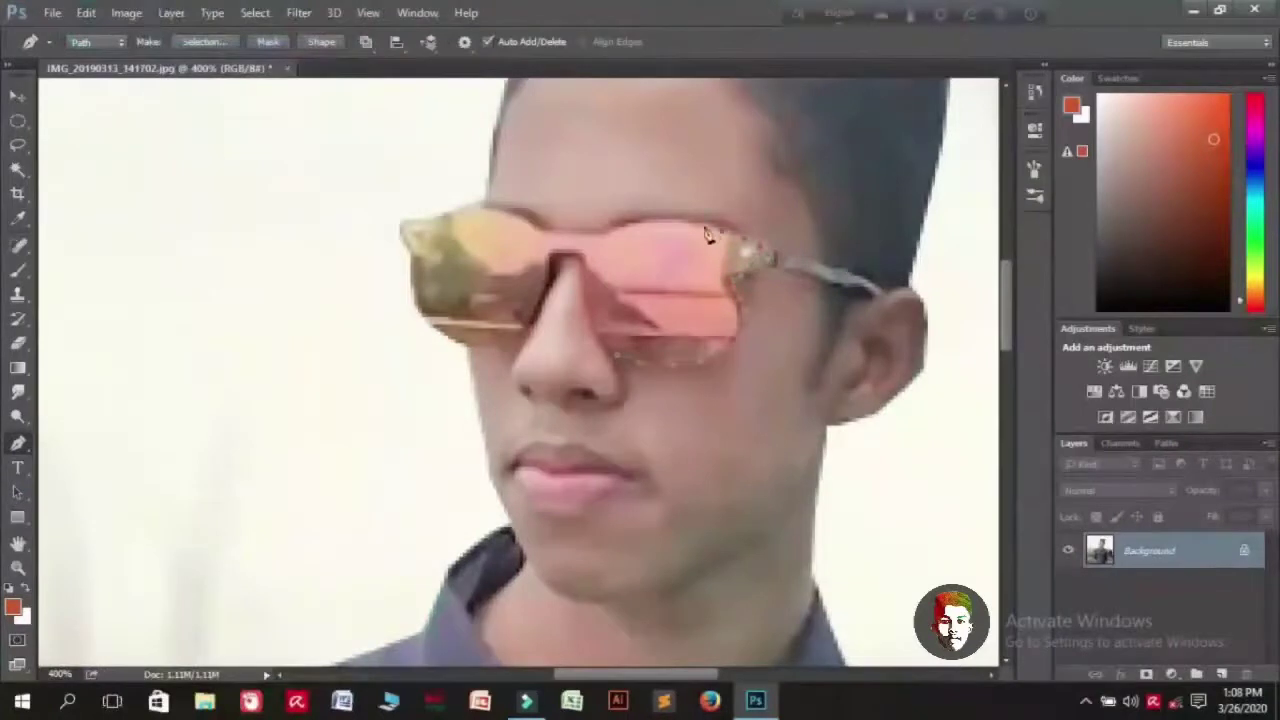
pyautogui.click(400, 222)
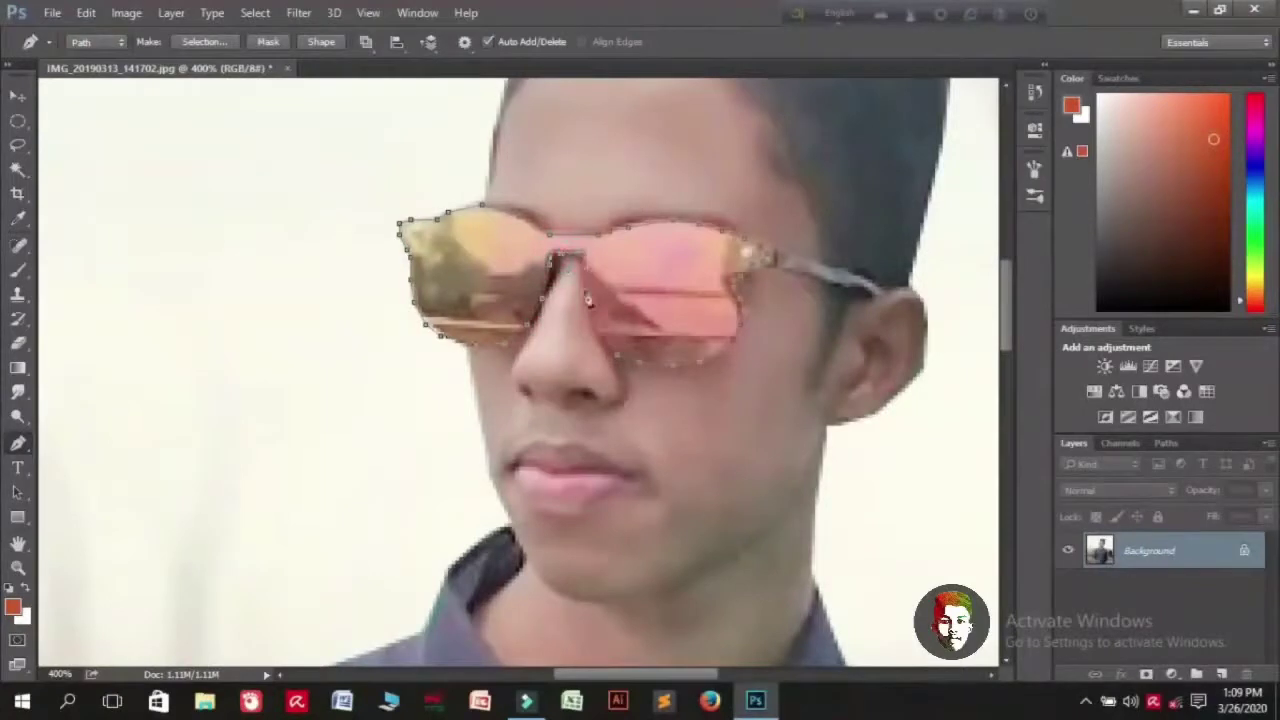
# - Convert the sunglasses path into a selection
pyautogui.rightClick(652, 268)
pyautogui.click(707, 320)
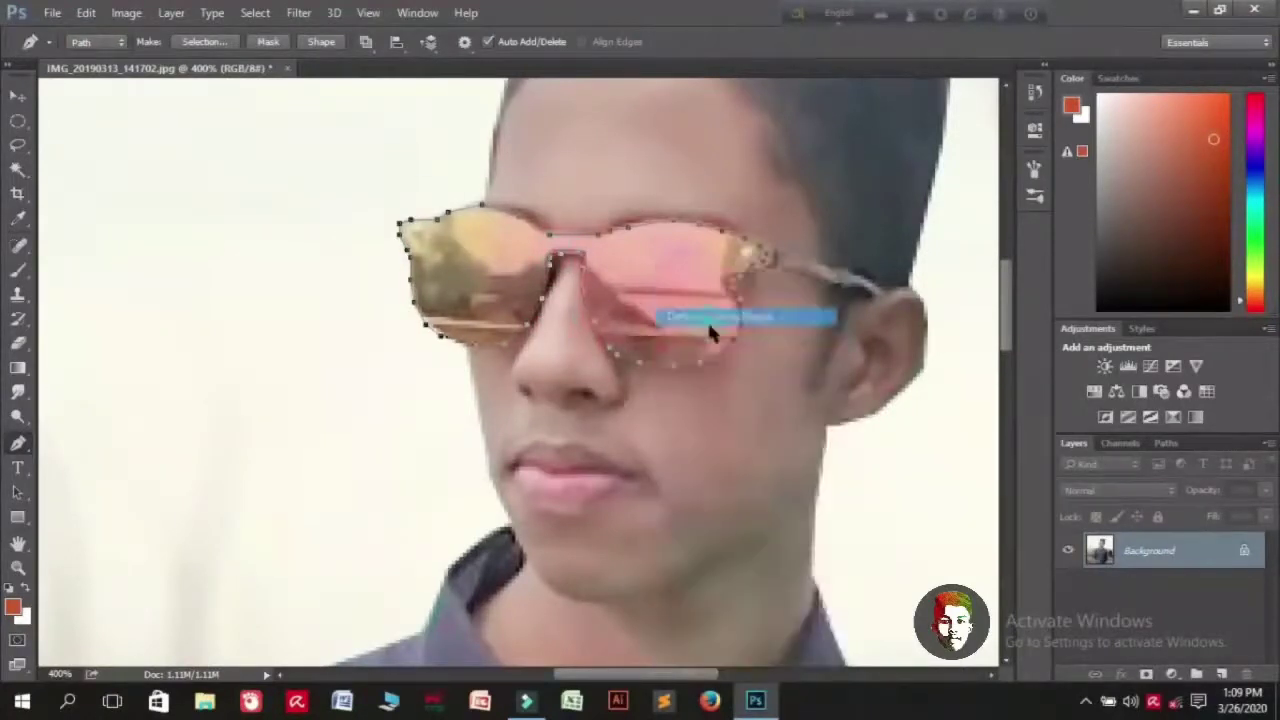
pyautogui.click(842, 266)
pyautogui.rightClick(676, 272)
pyautogui.click(723, 352)
pyautogui.click(740, 193)
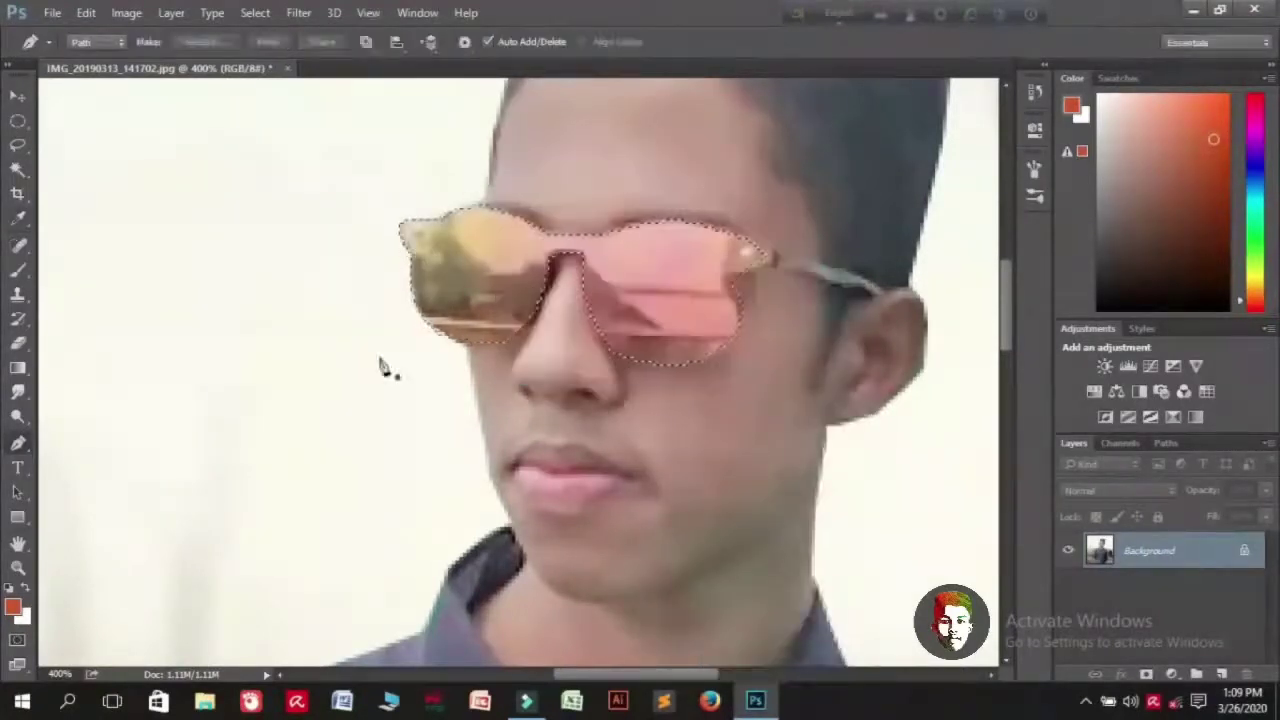
# - Choose an orange-red foreground color and paint it over the selected sunglasses lenses with a soft brush
pyautogui.click(13, 605)
pyautogui.click(1161, 174)
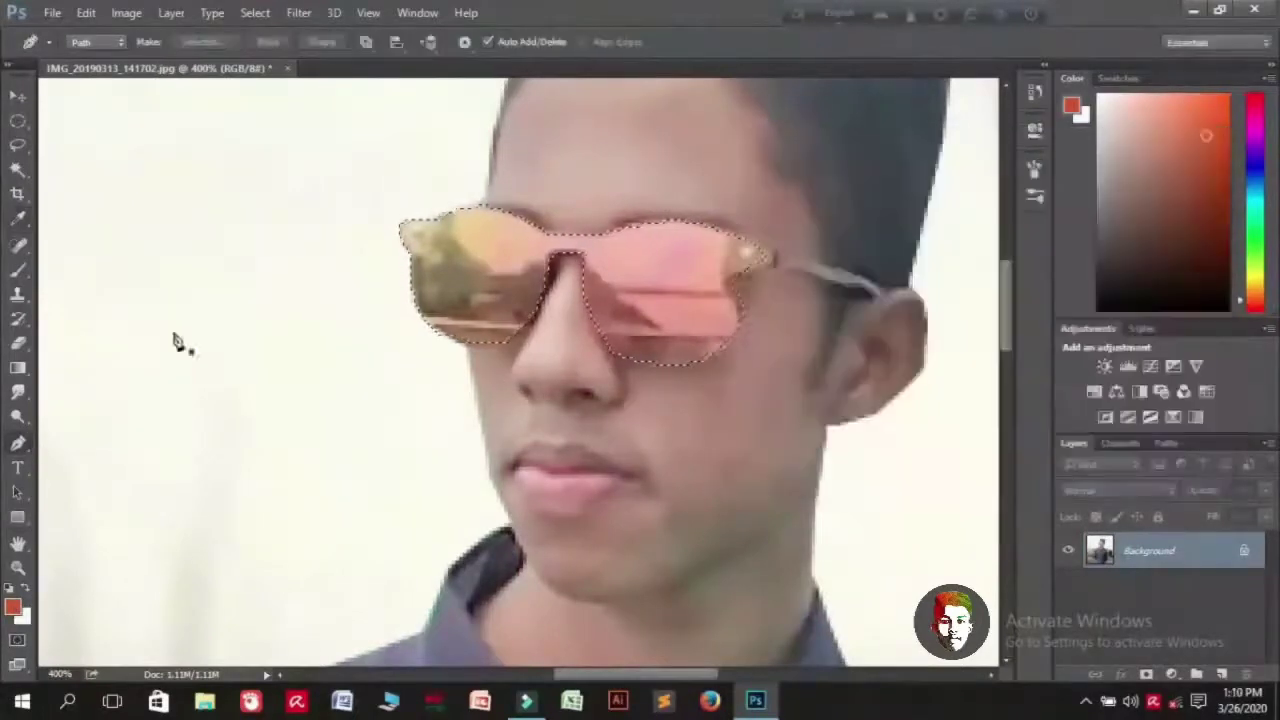
pyautogui.click(17, 268)
pyautogui.moveTo(650, 265)
pyautogui.mouseDown()
pyautogui.moveTo(682, 310)
pyautogui.moveTo(490, 255)
pyautogui.mouseUp()
pyautogui.rightClick(670, 310)
pyautogui.press('Escape')
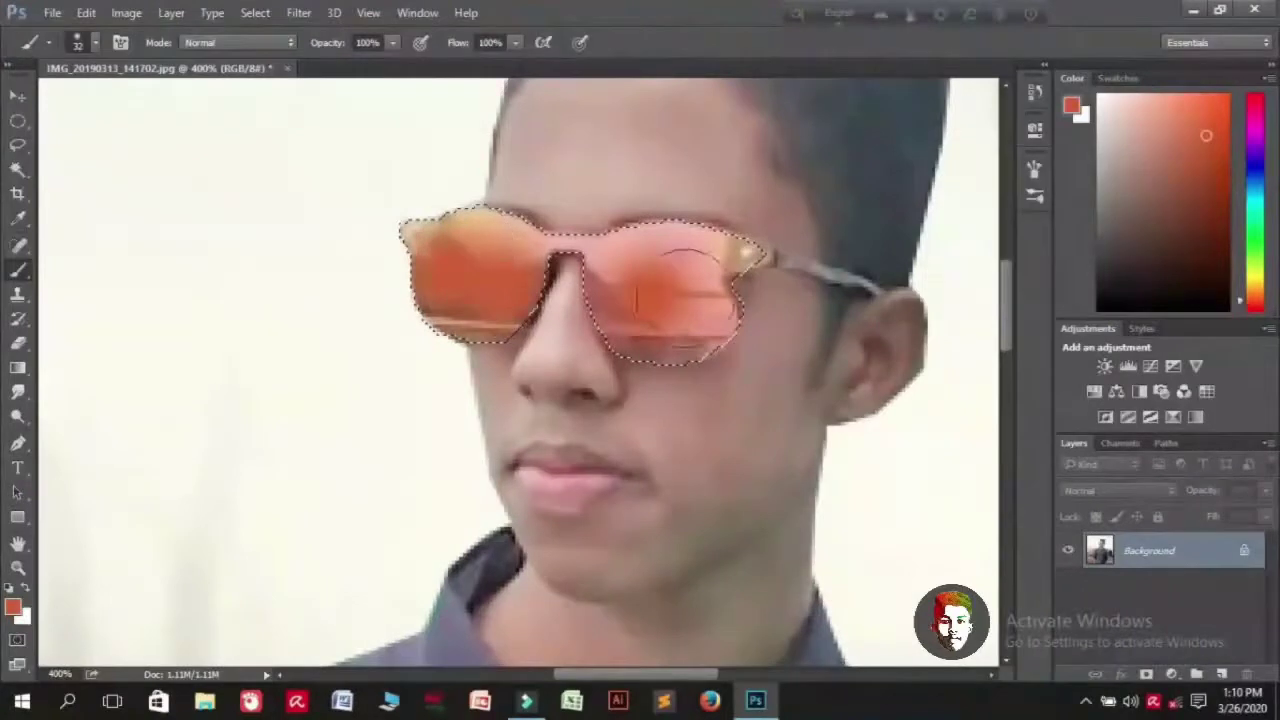
# - Reduce the brush to 17 px and paint more orange-red over the uncovered areas of the lenses
pyautogui.rightClick(688, 296)
pyautogui.press('Escape')
pyautogui.moveTo(690, 322); pyautogui.dragTo(621, 333)
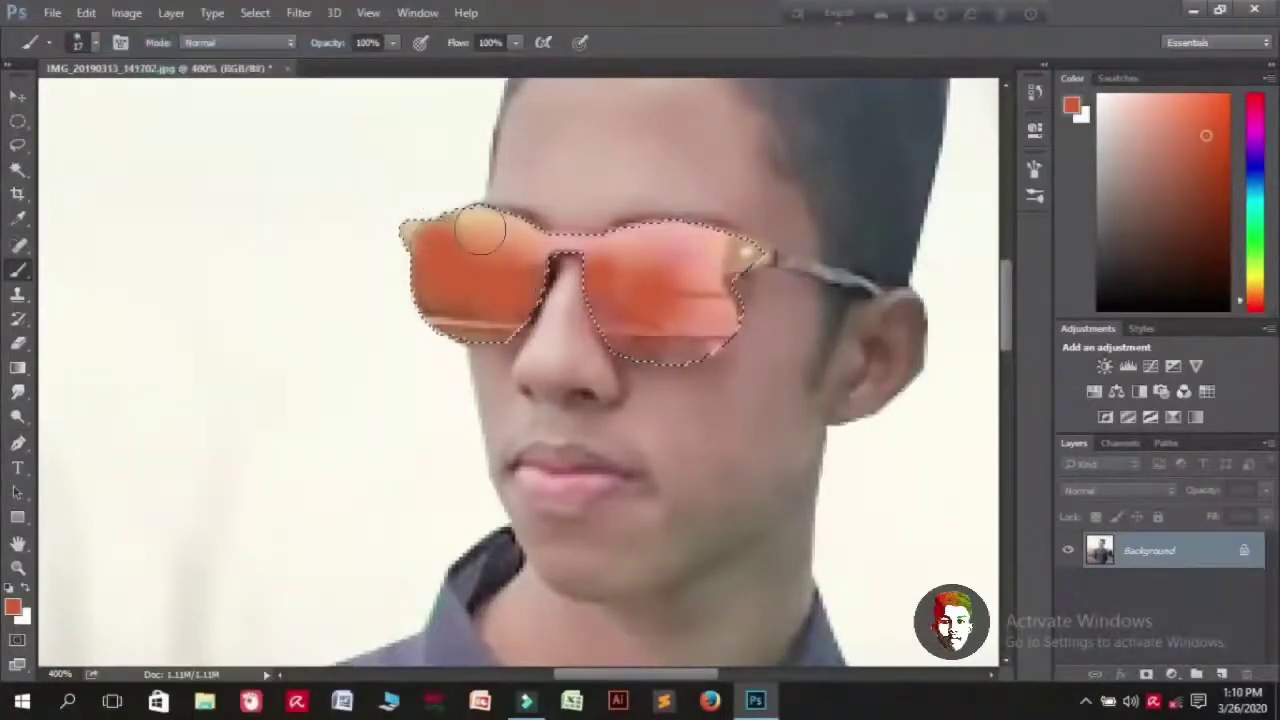
pyautogui.moveTo(697, 297)
pyautogui.mouseDown()
pyautogui.moveTo(698, 262)
pyautogui.moveTo(709, 309)
pyautogui.mouseUp()
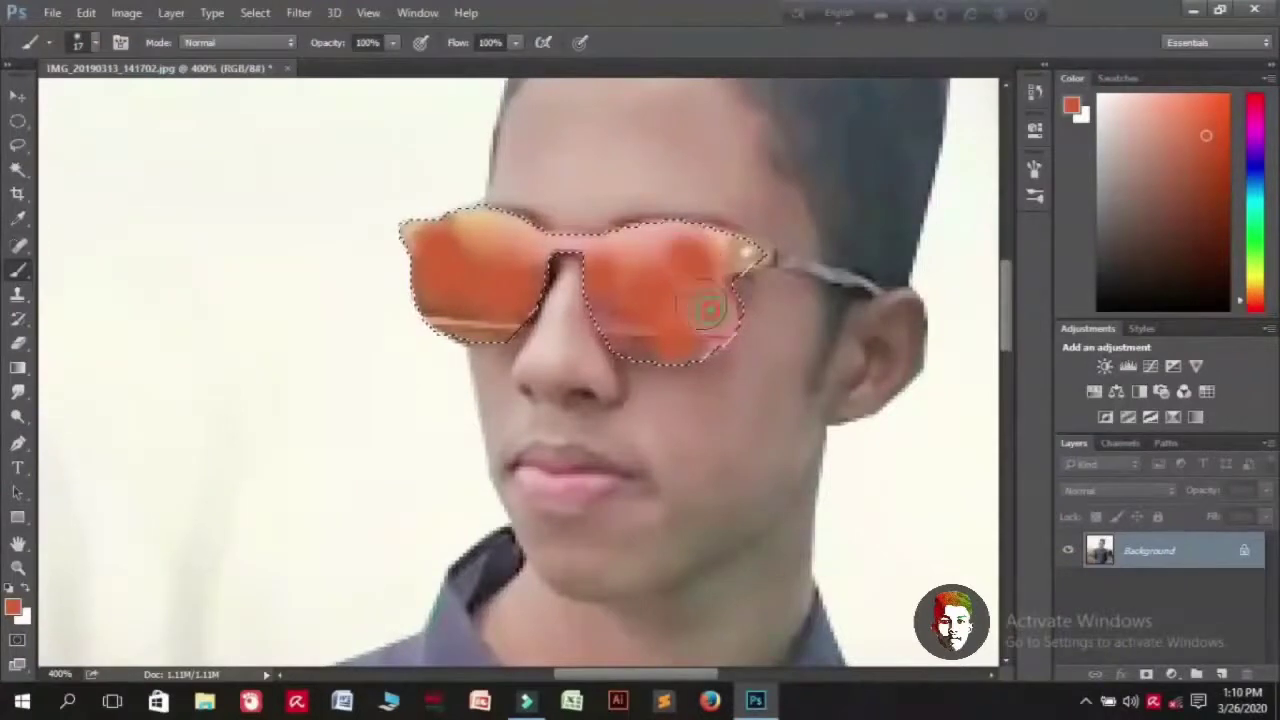
# - Apply a midtone Color Balance of +100, -100, -100 to the selected lenses, preserving luminosity
pyautogui.click(126, 12)
pyautogui.moveTo(137, 57)
pyautogui.click(366, 163)
pyautogui.moveTo(1028, 174); pyautogui.dragTo(1160, 188)
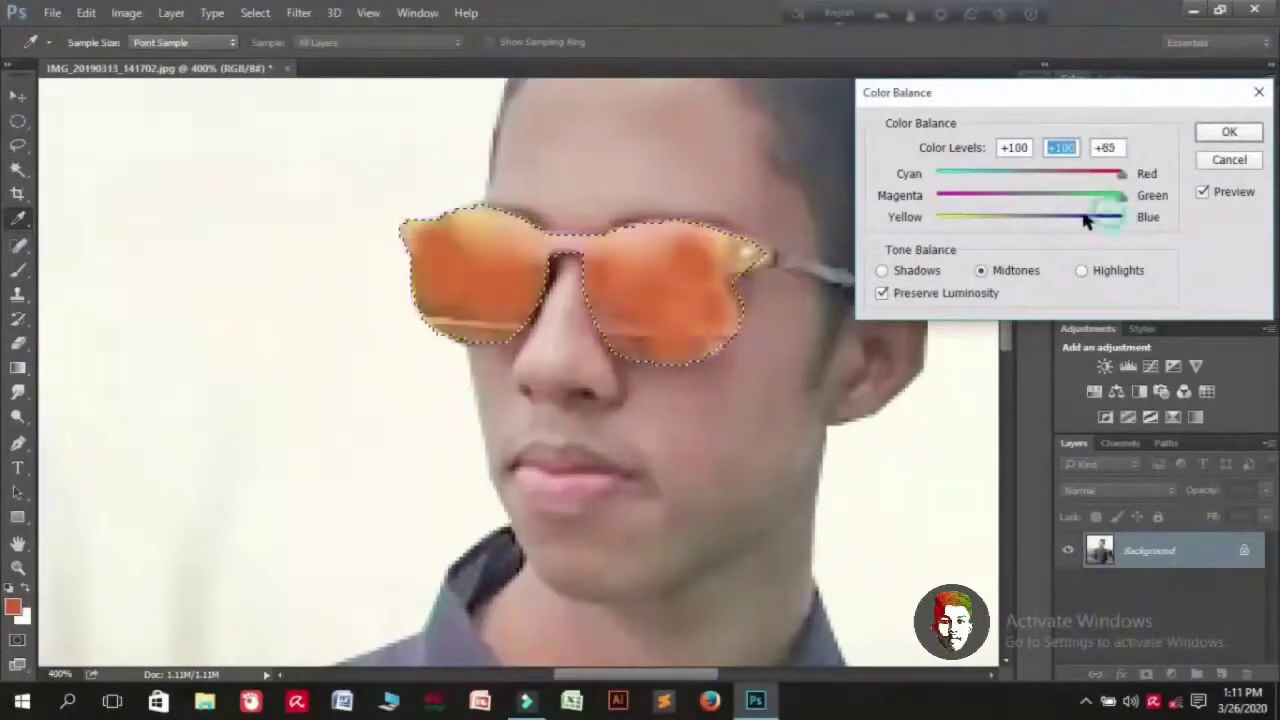
pyautogui.moveTo(1118, 197); pyautogui.dragTo(976, 203)
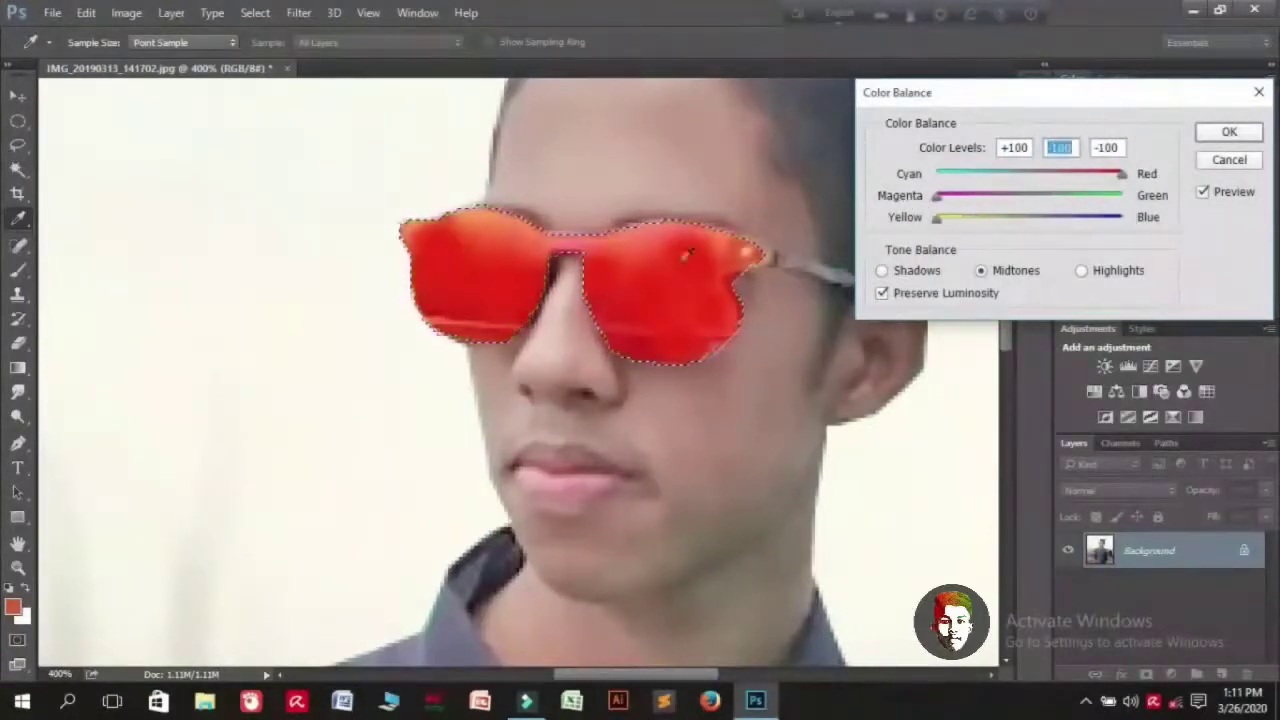
pyautogui.hotkey('ctrl', '-')
pyautogui.hotkey('ctrl', '-')
pyautogui.hotkey('ctrl', '-')
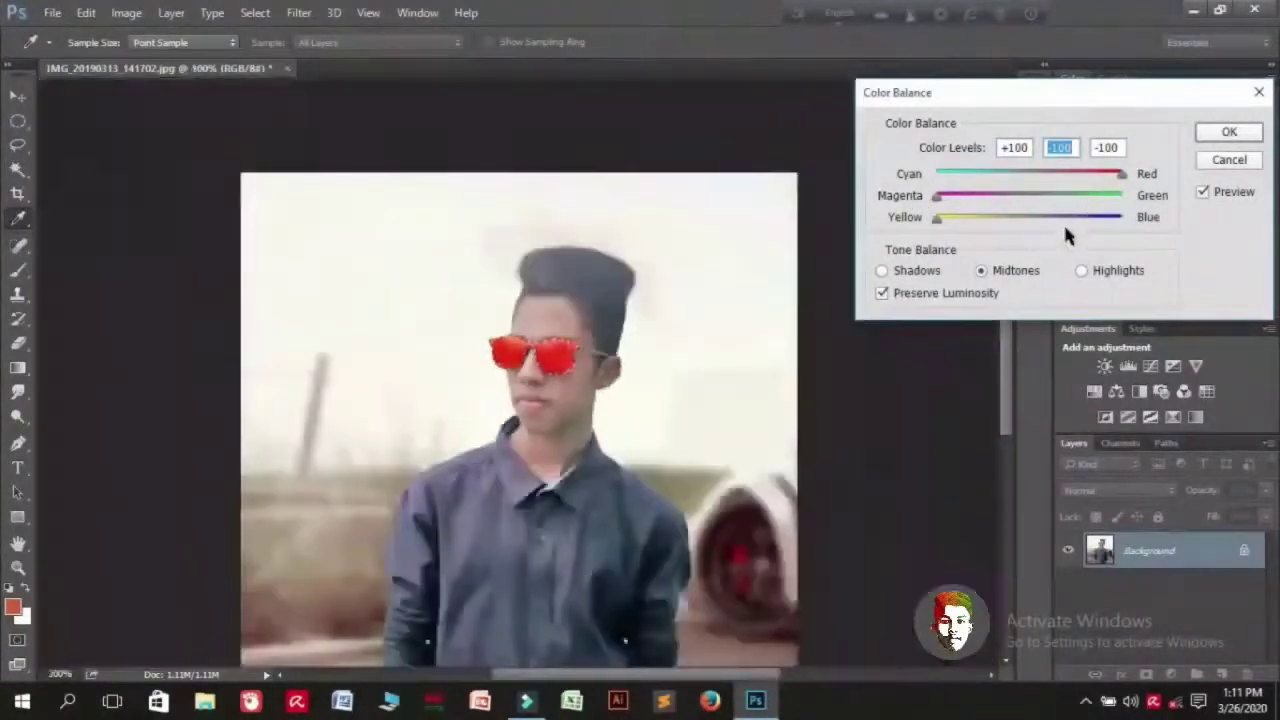
pyautogui.moveTo(1121, 176)
pyautogui.mouseDown()
pyautogui.moveTo(1081, 176)
pyautogui.moveTo(1123, 178)
pyautogui.mouseUp()
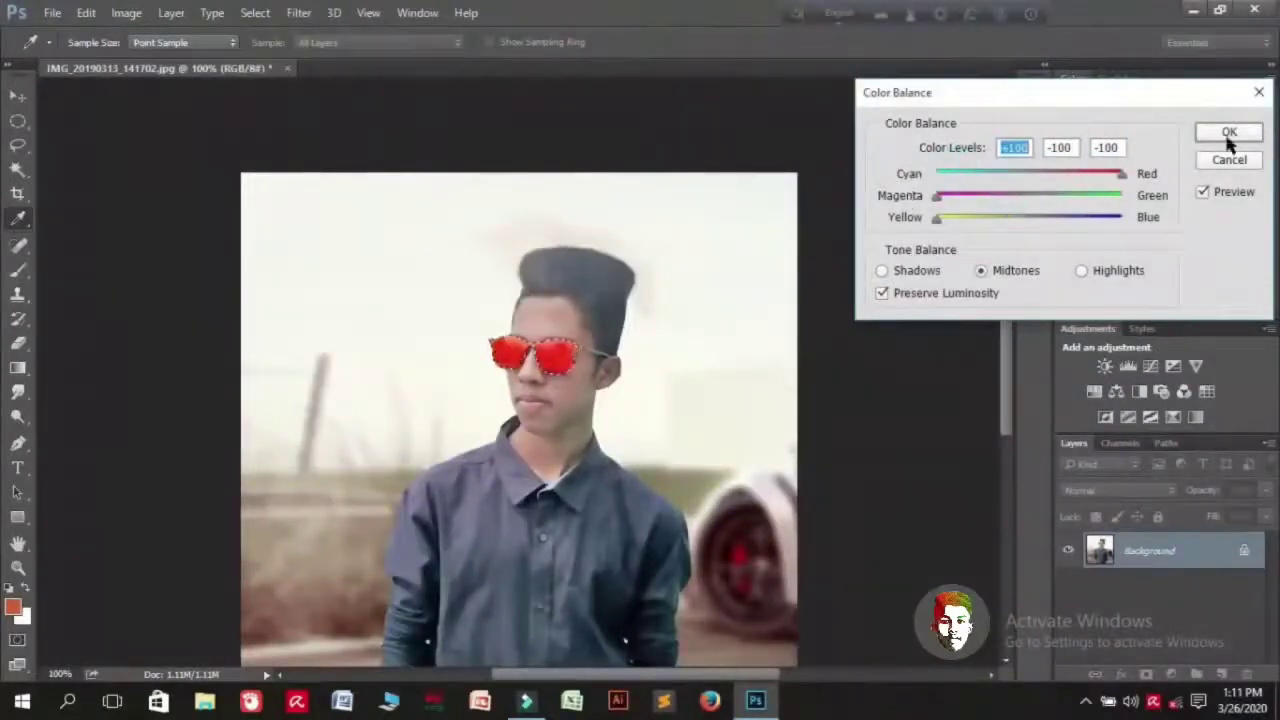
pyautogui.click(1229, 145)
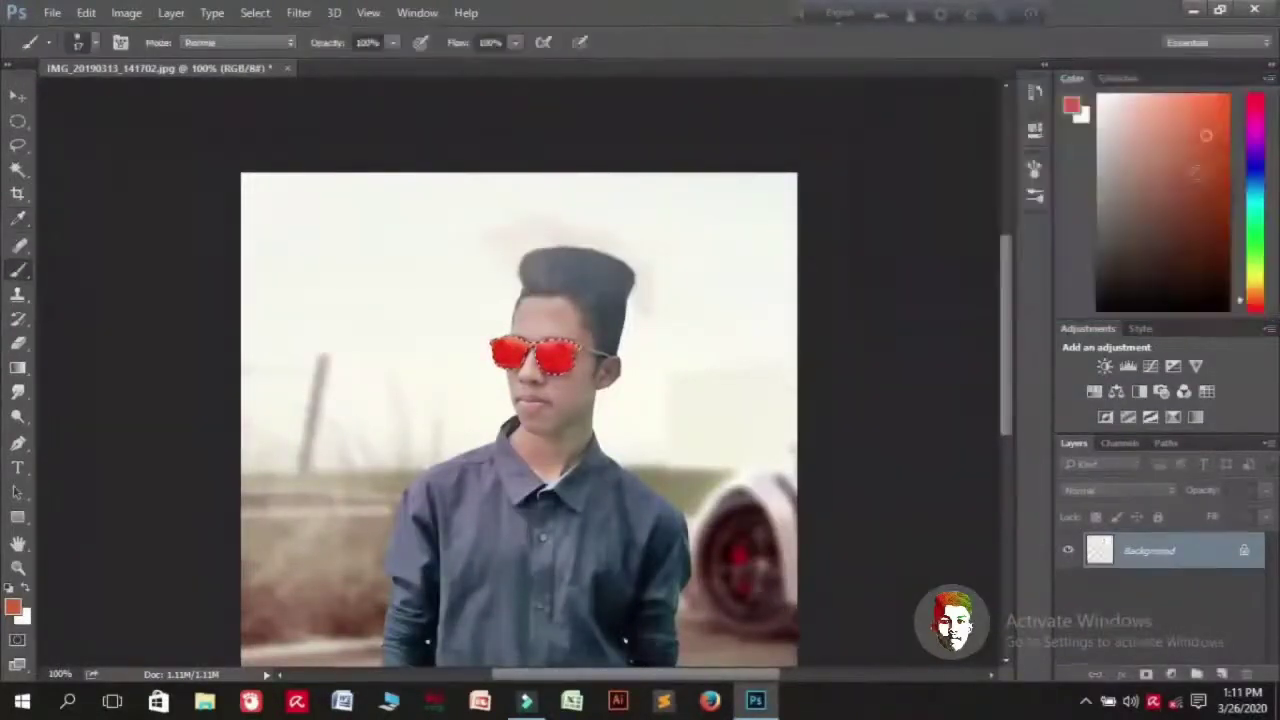
pyautogui.hotkey('ctrl', '+')
pyautogui.scroll(-5, 509, 434)
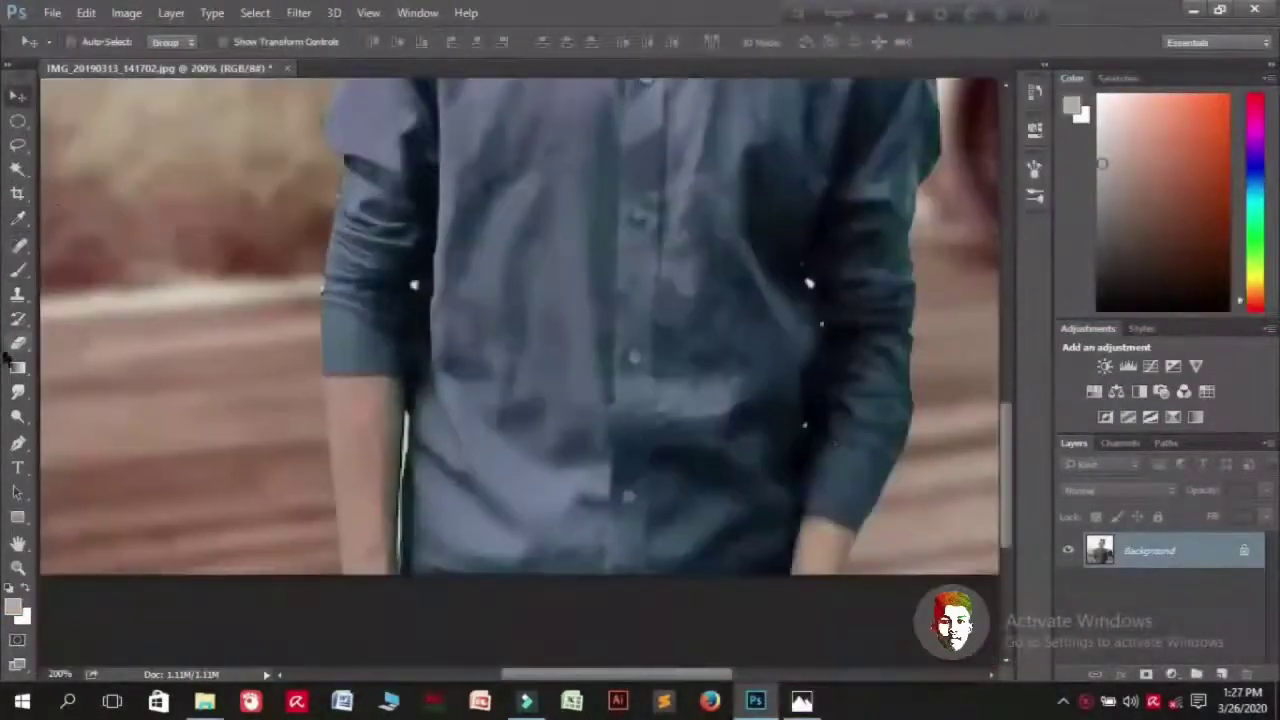
# - Trace a closed Pen path around the man's shirt, following the collar, shoulders, sleeves and hem
pyautogui.click(18, 443)
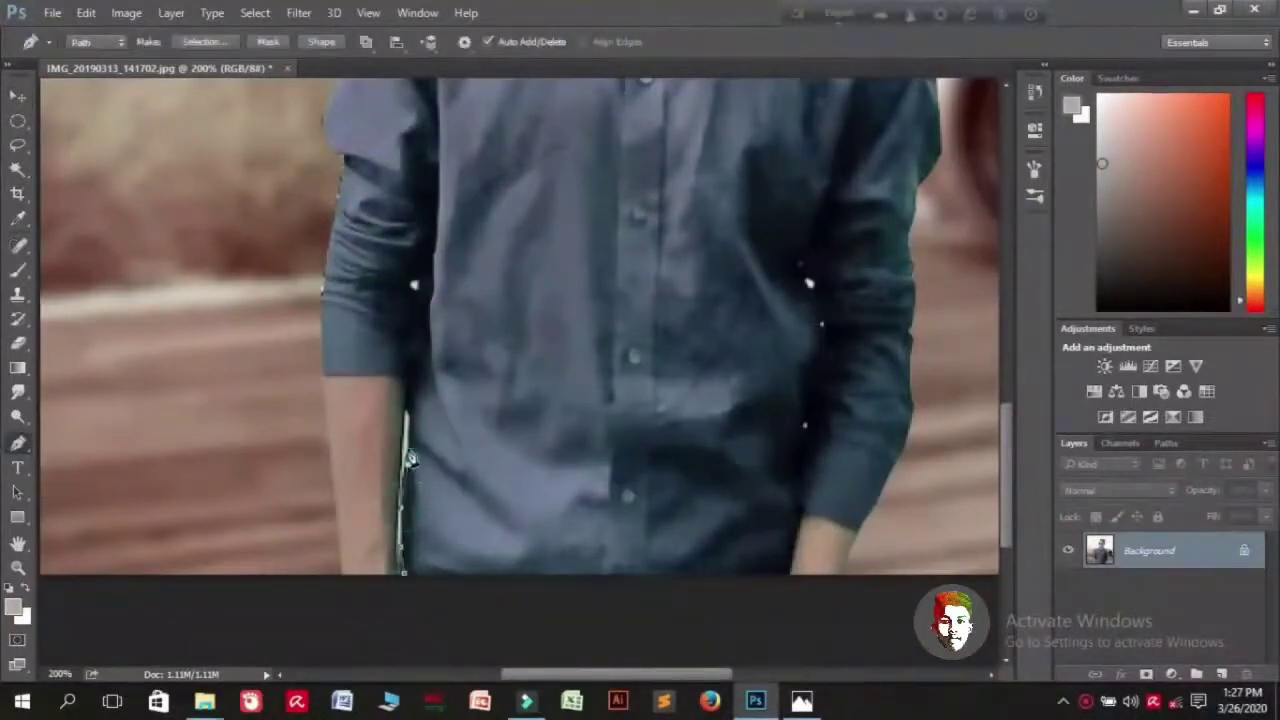
pyautogui.scroll(6, 330, 152)
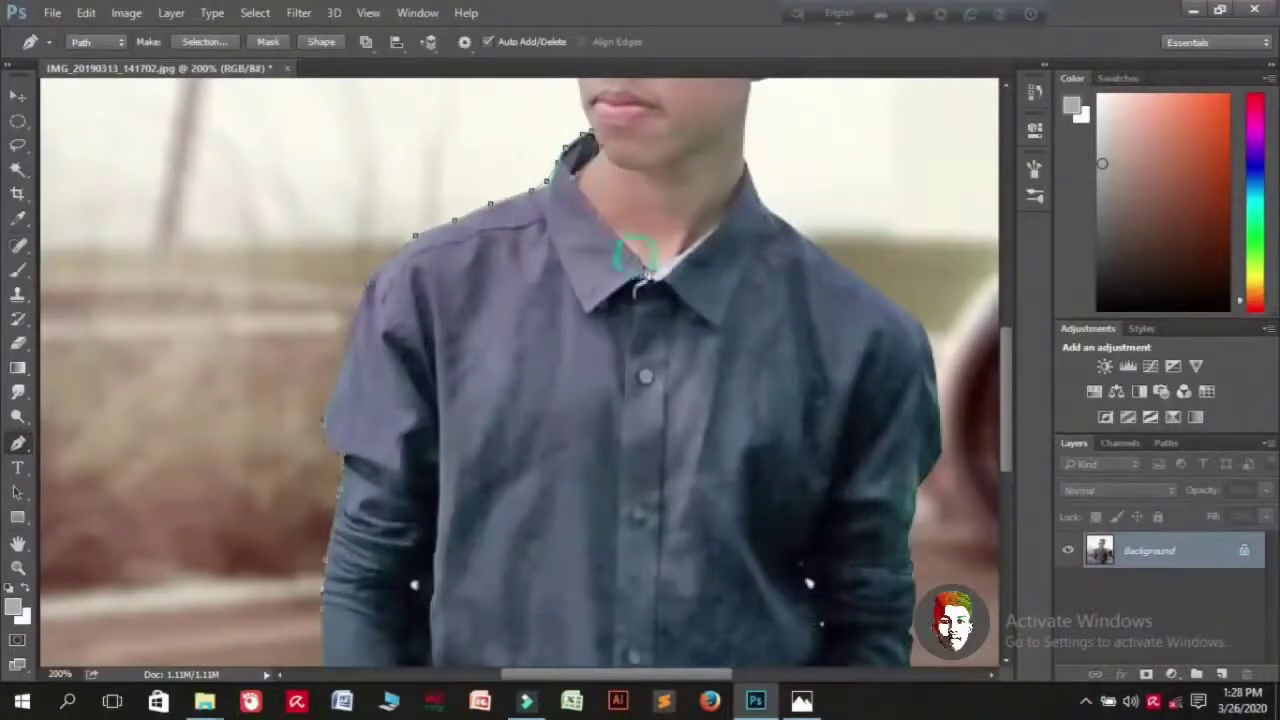
pyautogui.scroll(-7, 920, 245)
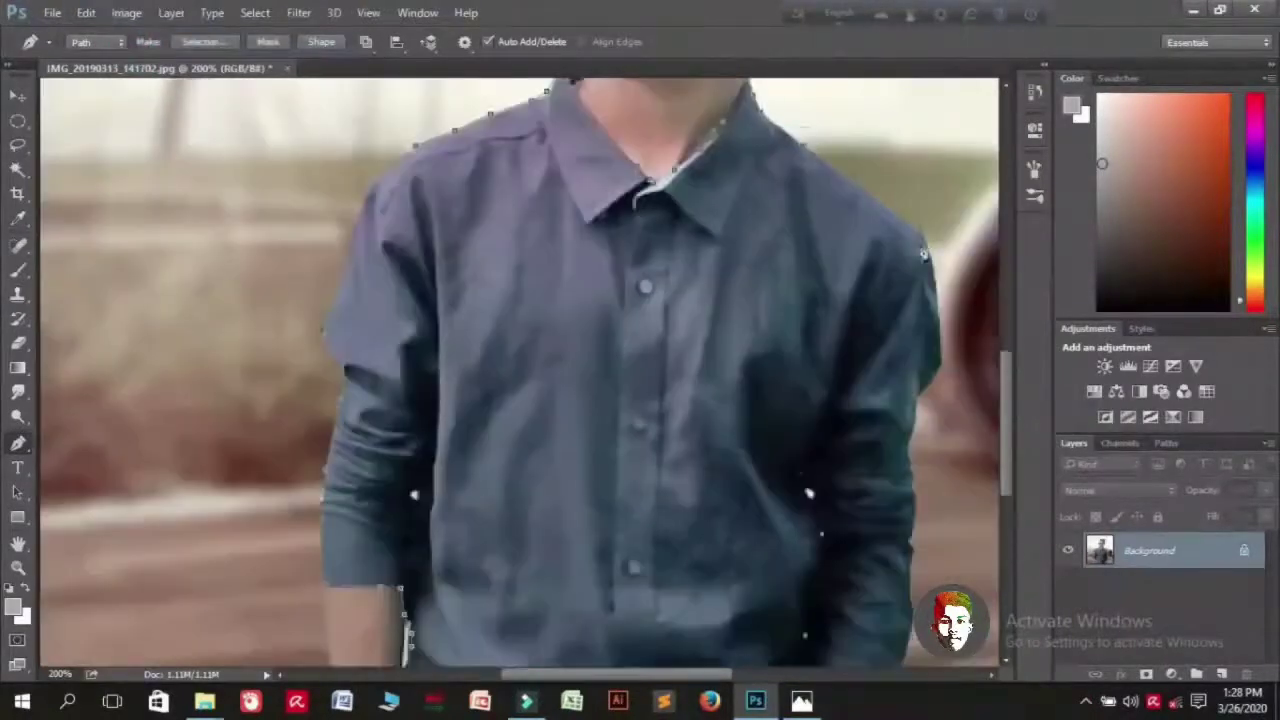
pyautogui.scroll(-1, 913, 373)
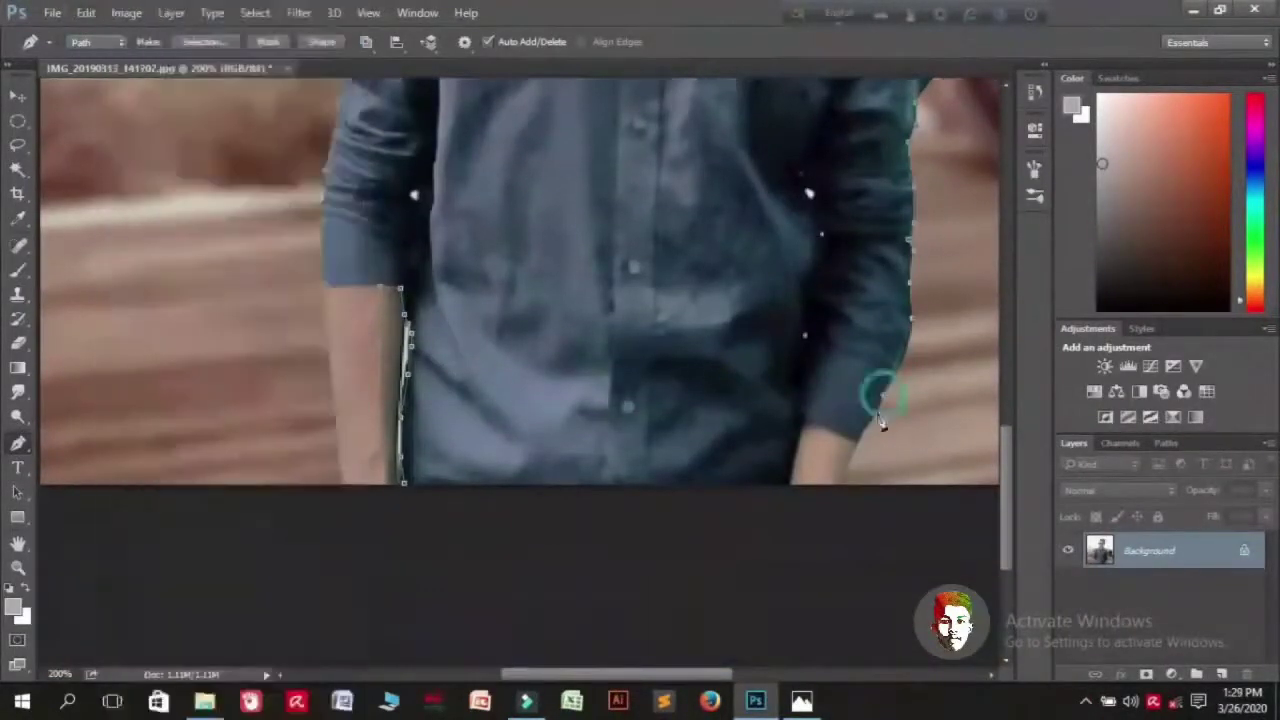
pyautogui.scroll(-1, 883, 410)
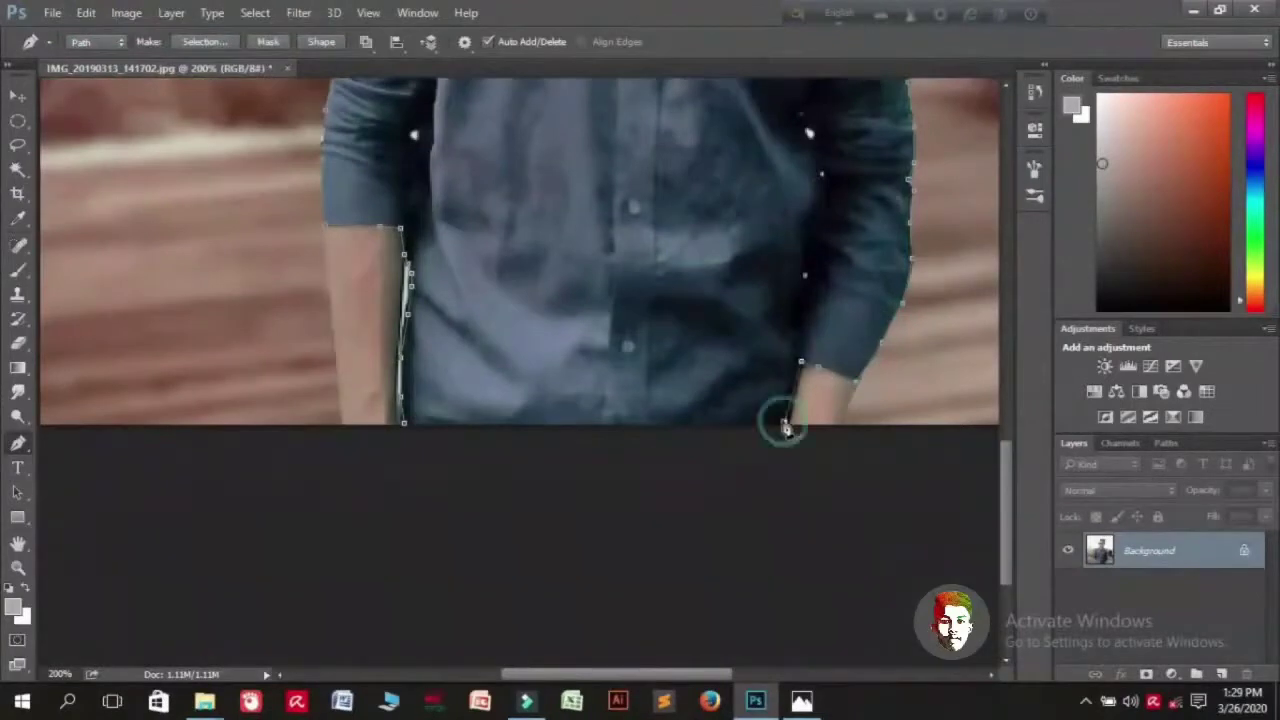
pyautogui.click(405, 425)
# - Convert the shirt path into a selection
pyautogui.scroll(3, 597, 350)
pyautogui.hotkey('ctrl', '-')
pyautogui.scroll(1, 612, 348)
pyautogui.rightClick(604, 341)
pyautogui.click(655, 353)
pyautogui.press('Return')
# - Try Auto Color on the selected shirt, and undo it
pyautogui.click(126, 12)
pyautogui.click(180, 120)
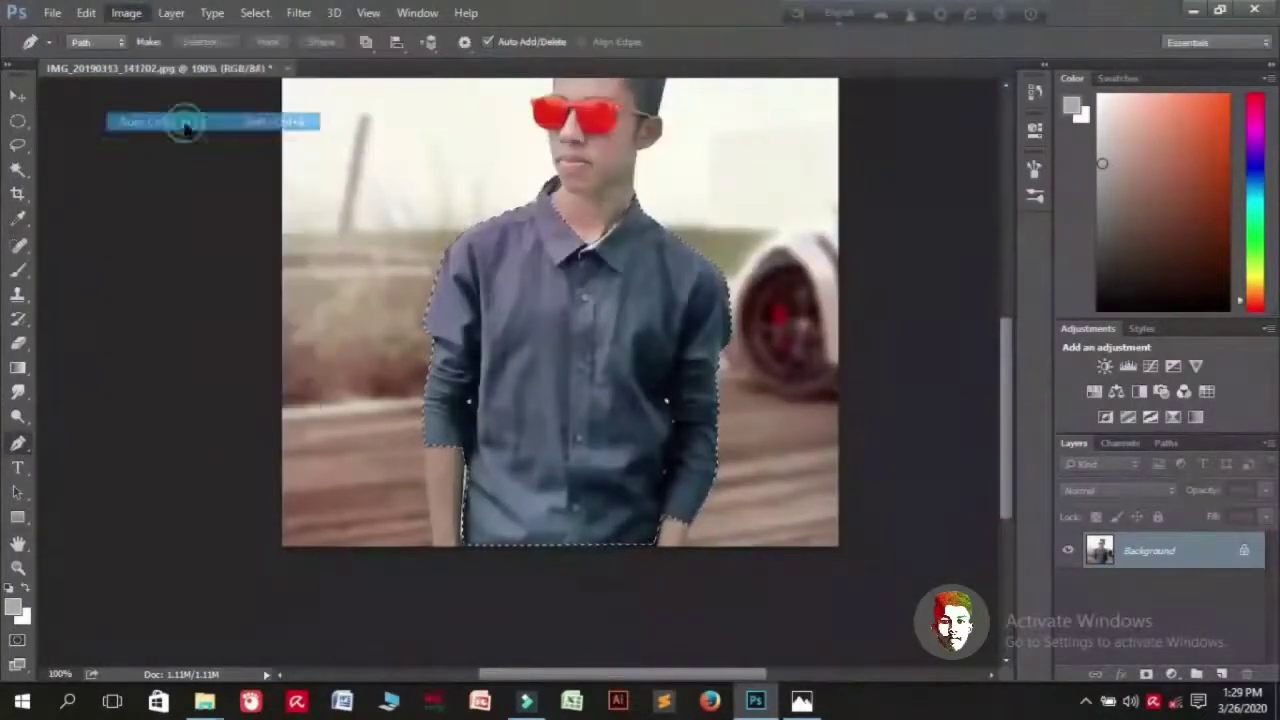
pyautogui.click(86, 12)
pyautogui.click(126, 49)
# - Apply a midtone Color Balance of about -22, -46, +51 to the selected shirt, preserving luminosity
pyautogui.click(126, 12)
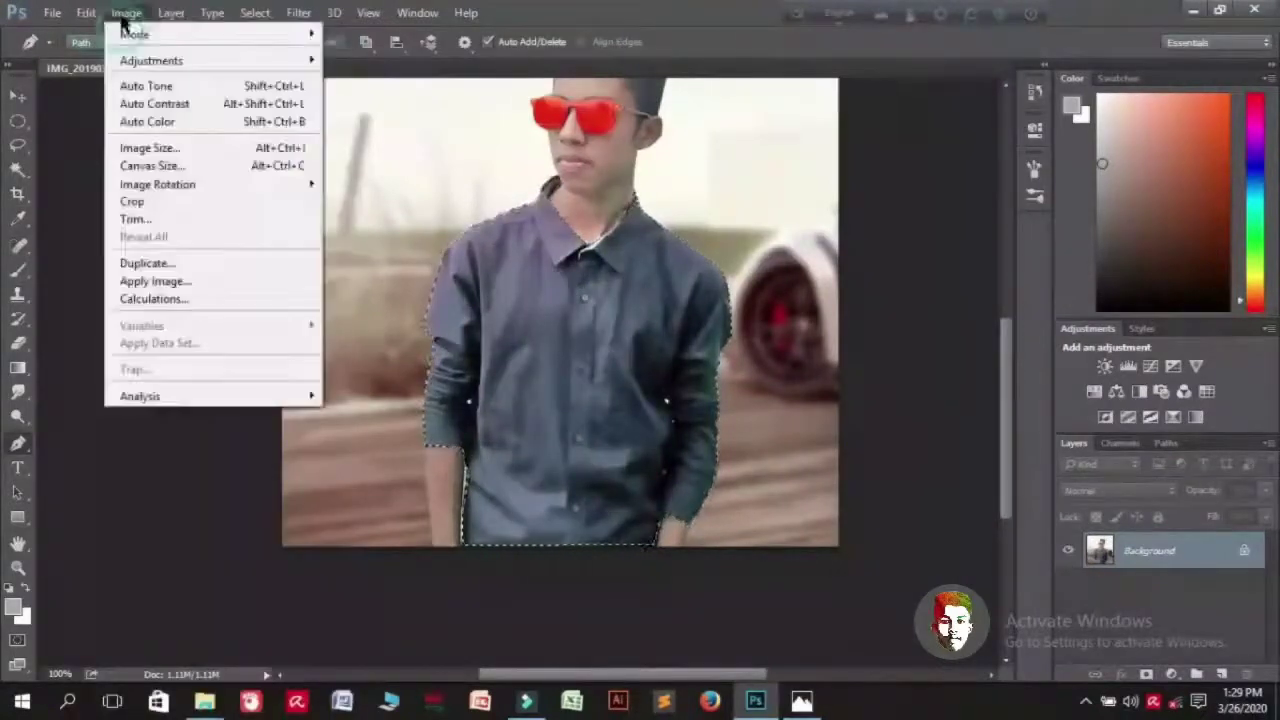
pyautogui.moveTo(150, 60)
pyautogui.click(372, 176)
pyautogui.moveTo(1028, 197); pyautogui.dragTo(1075, 218)
pyautogui.moveTo(993, 196); pyautogui.dragTo(1122, 175)
pyautogui.moveTo(988, 177); pyautogui.dragTo(1010, 170)
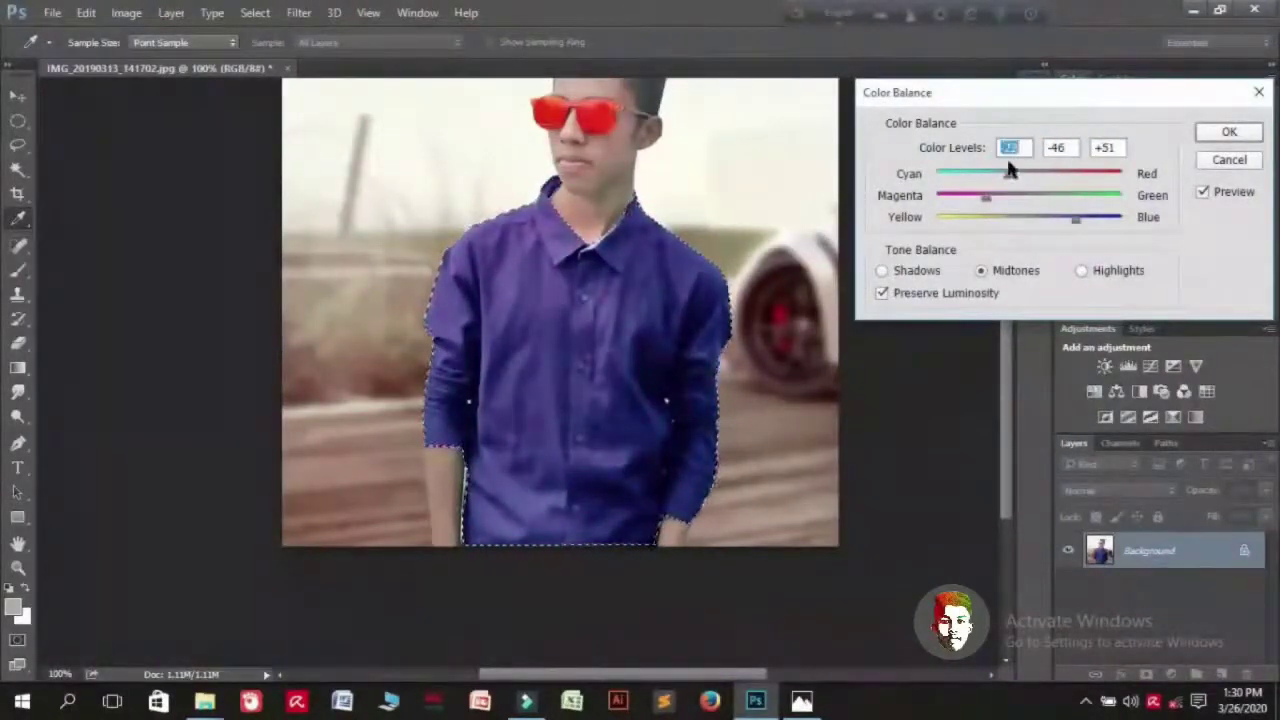
pyautogui.click(1229, 132)
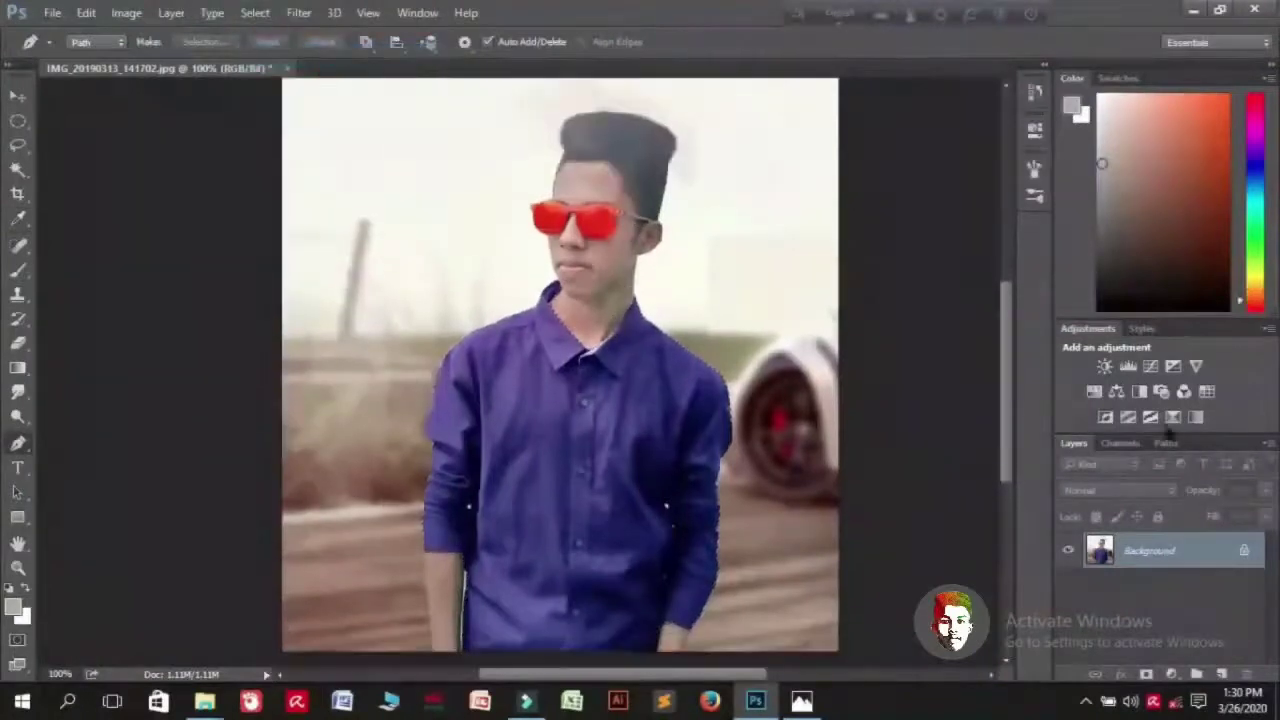
# - Open the light flare image ages.jpg and move it into the portrait, beside the man's arm on the tyre-free side
pyautogui.click(52, 13)
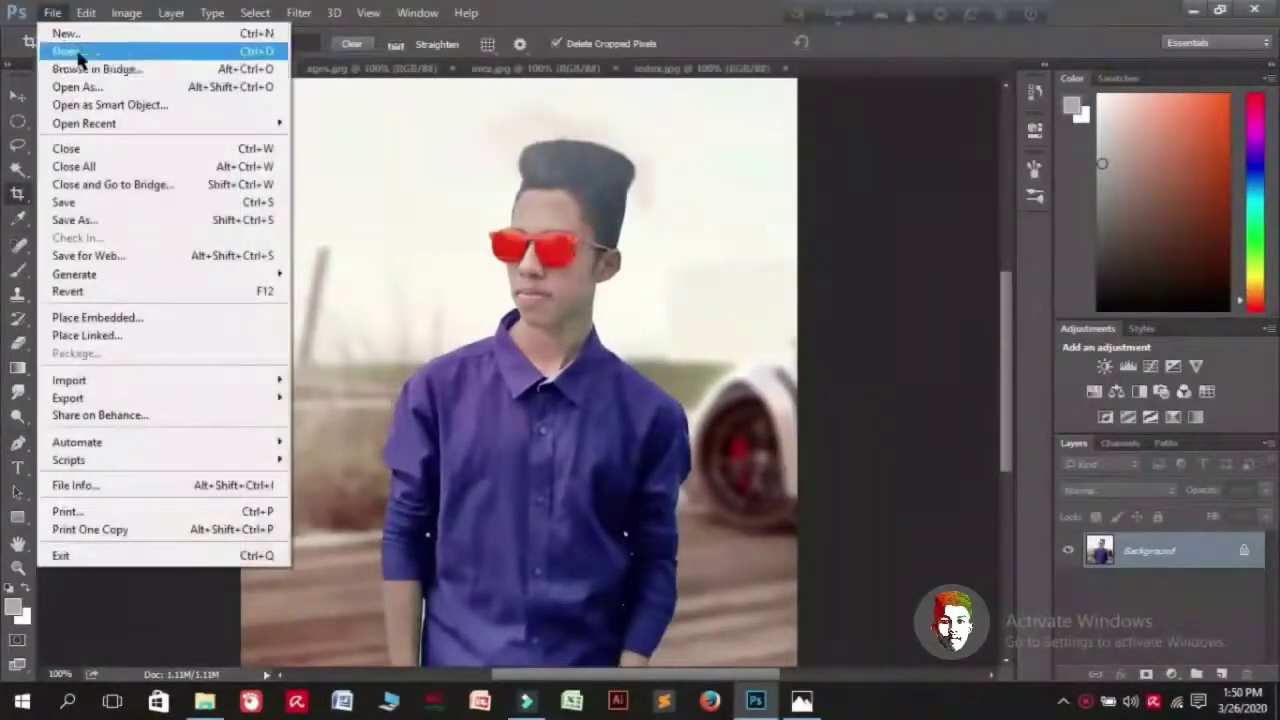
pyautogui.click(45, 49)
pyautogui.doubleClick(445, 160)
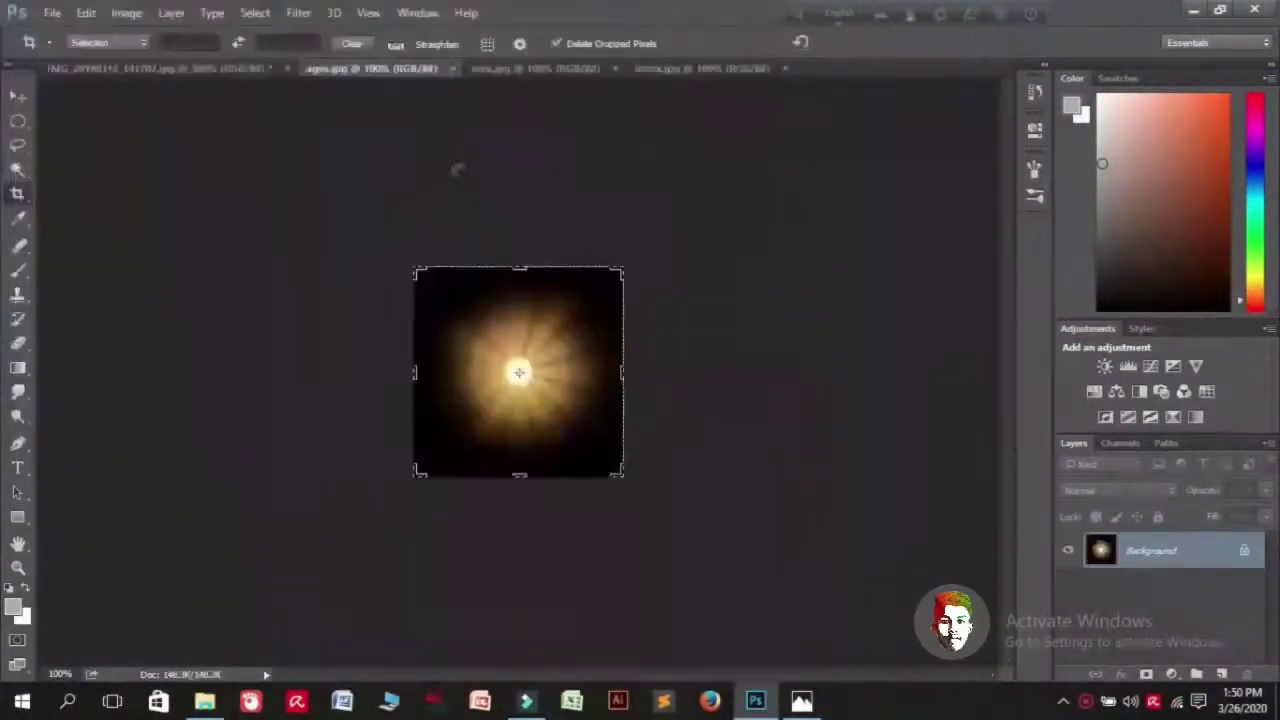
pyautogui.click(18, 96)
pyautogui.moveTo(549, 338); pyautogui.dragTo(356, 420)
# - Blend the flare layer in Screen mode and nudge it into place over the blurred background beside the sleeve
pyautogui.click(1100, 490)
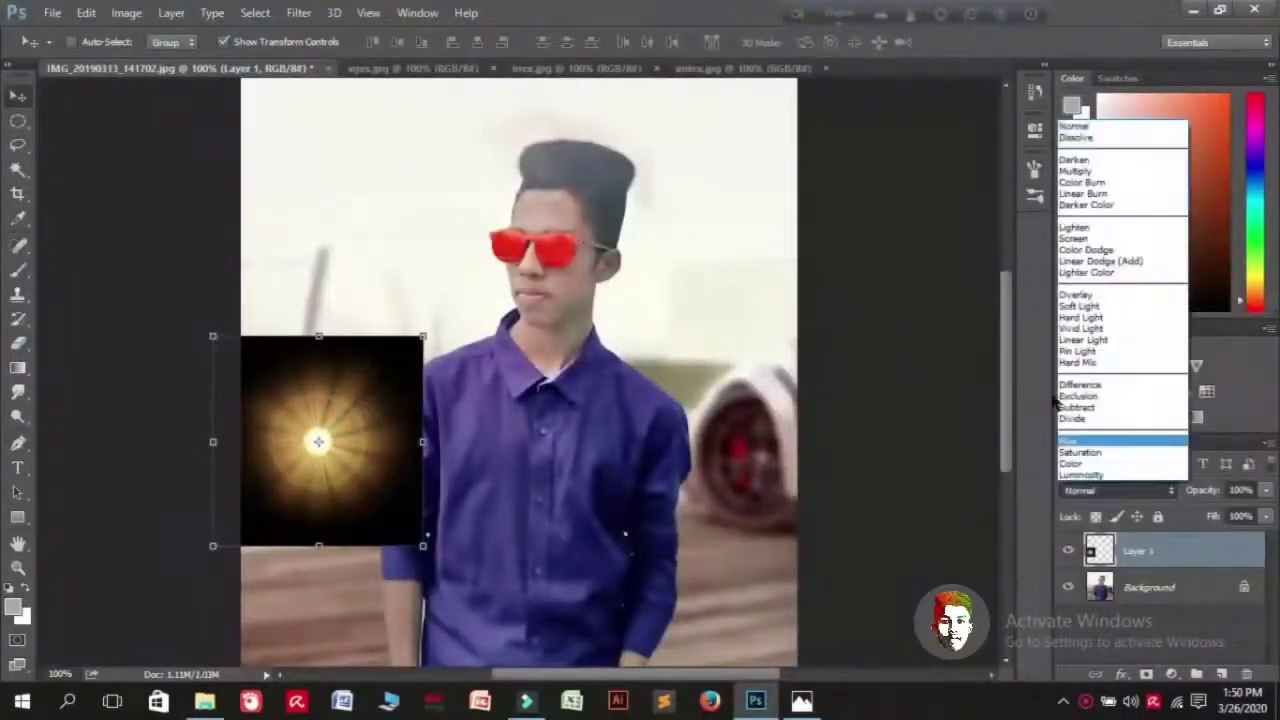
pyautogui.click(1073, 238)
pyautogui.moveTo(318, 441); pyautogui.dragTo(310, 452)
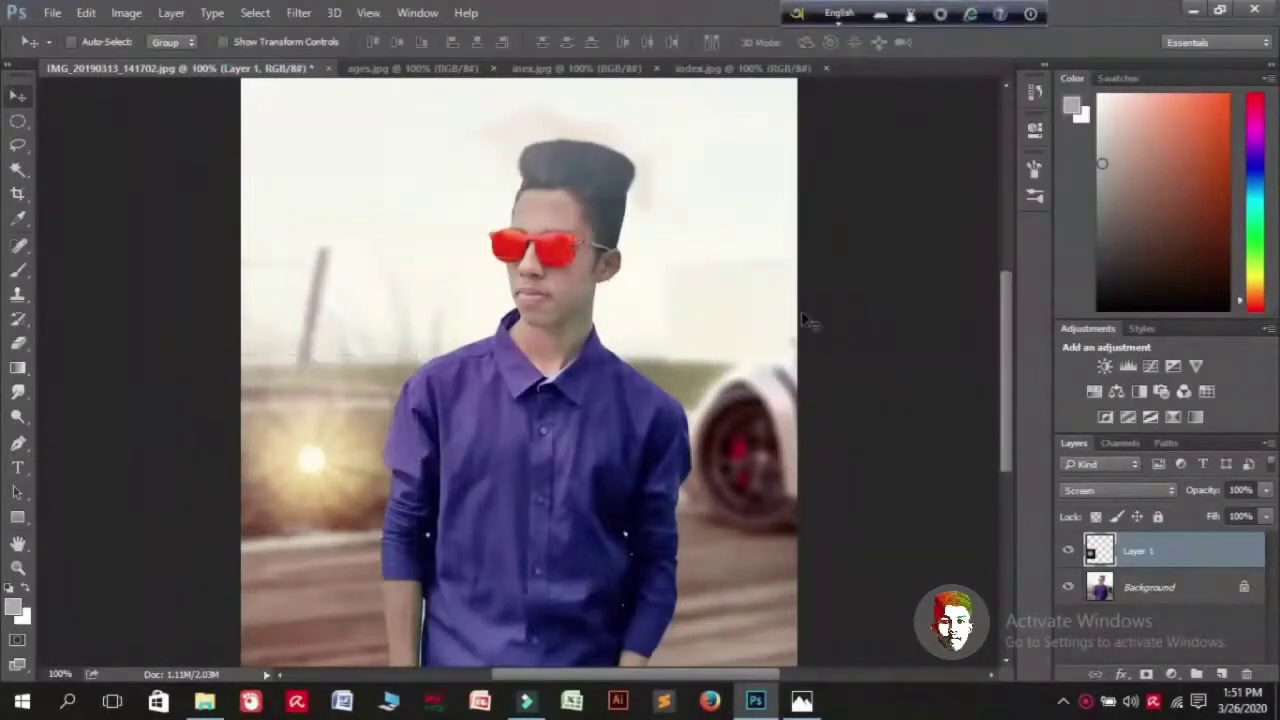
# - Open city-park-bench-sunset-1.jpg, move its yellow flare into the portrait near the car, and set its blend mode to Screen
pyautogui.click(52, 13)
pyautogui.click(60, 50)
pyautogui.doubleClick(553, 135)
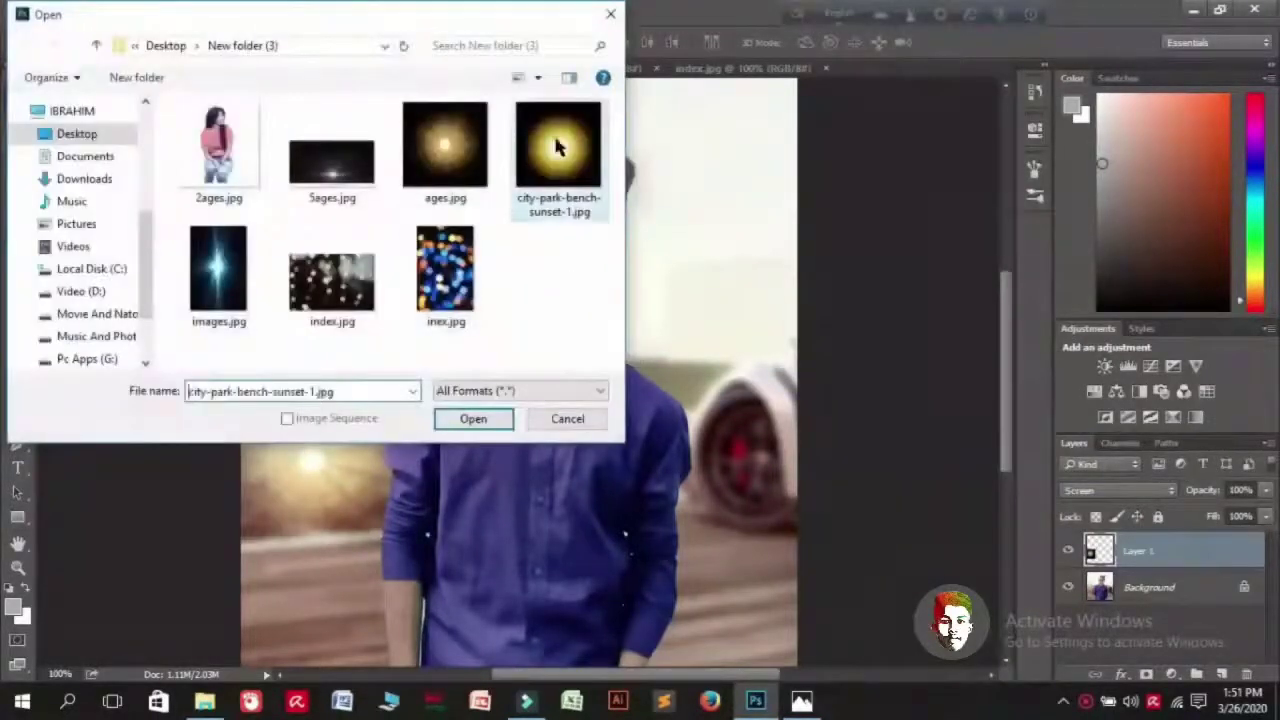
pyautogui.moveTo(475, 388); pyautogui.dragTo(668, 368)
pyautogui.click(1118, 490)
pyautogui.click(1071, 251)
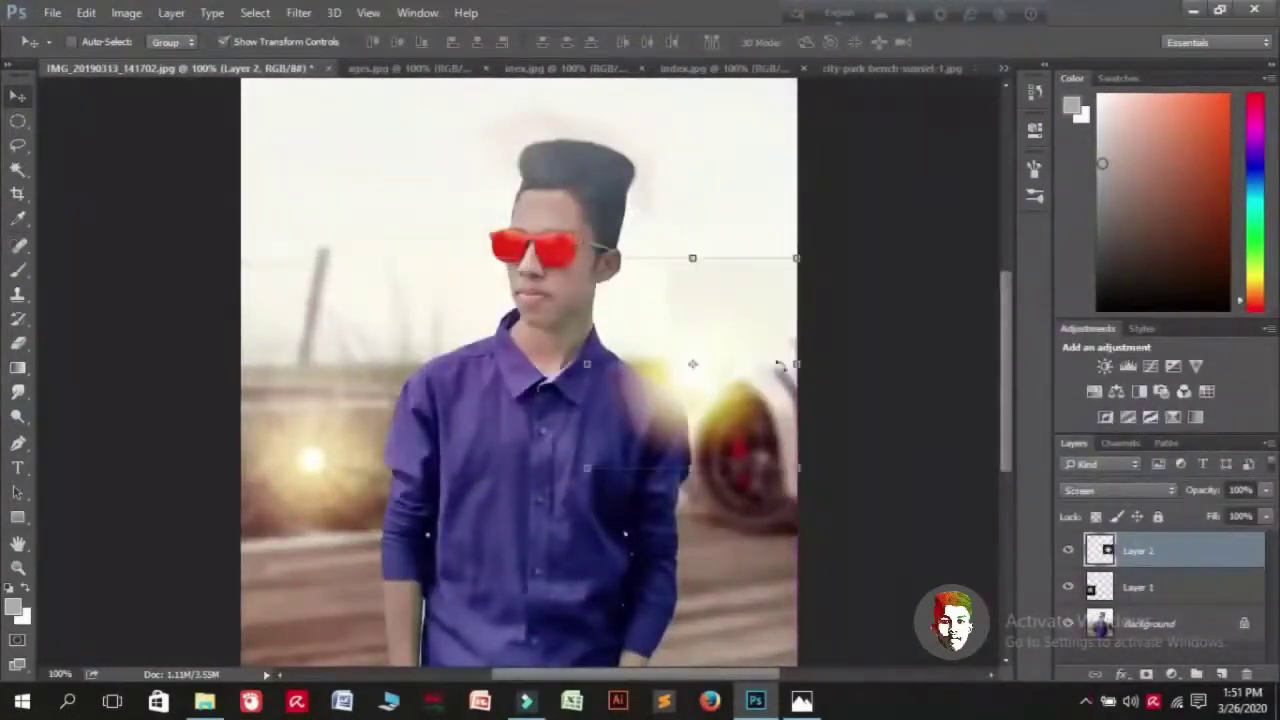
# - Scale the yellow flare to about 58.67% and position it on the horizon between the man's shoulder and the car
pyautogui.moveTo(796, 467); pyautogui.dragTo(740, 405)
pyautogui.moveTo(686, 349); pyautogui.dragTo(695, 355)
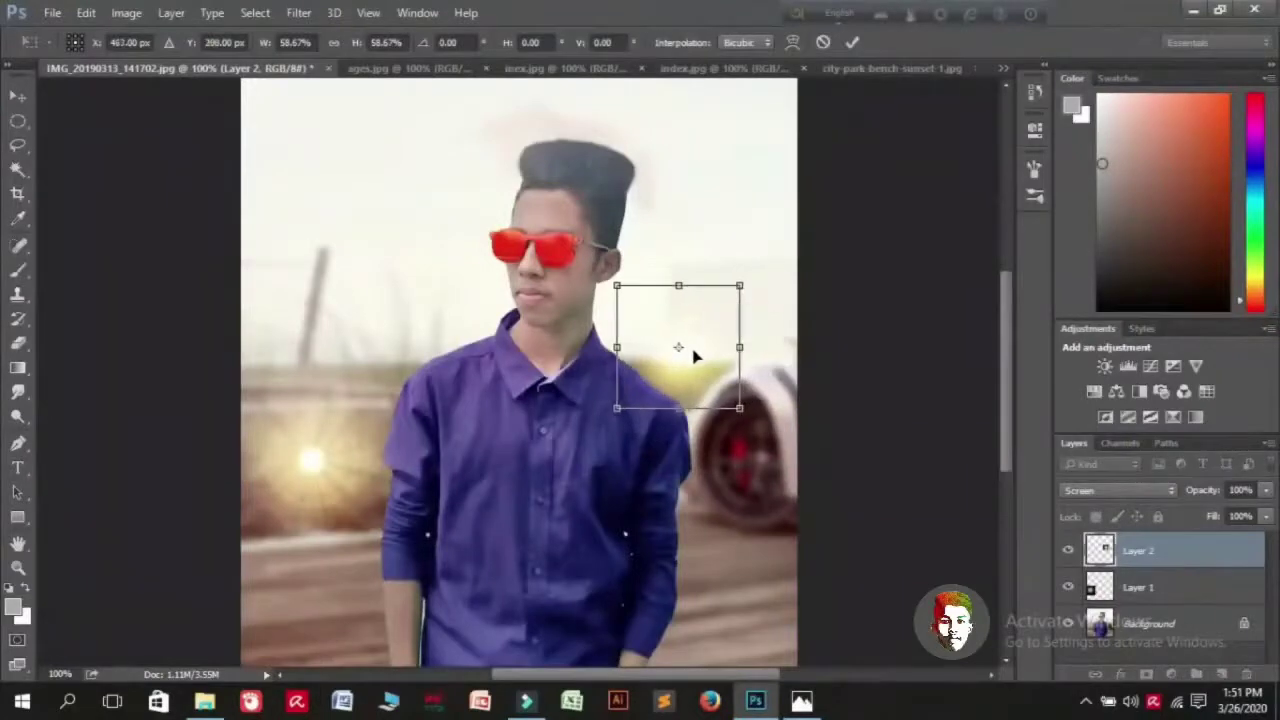
pyautogui.click(852, 42)
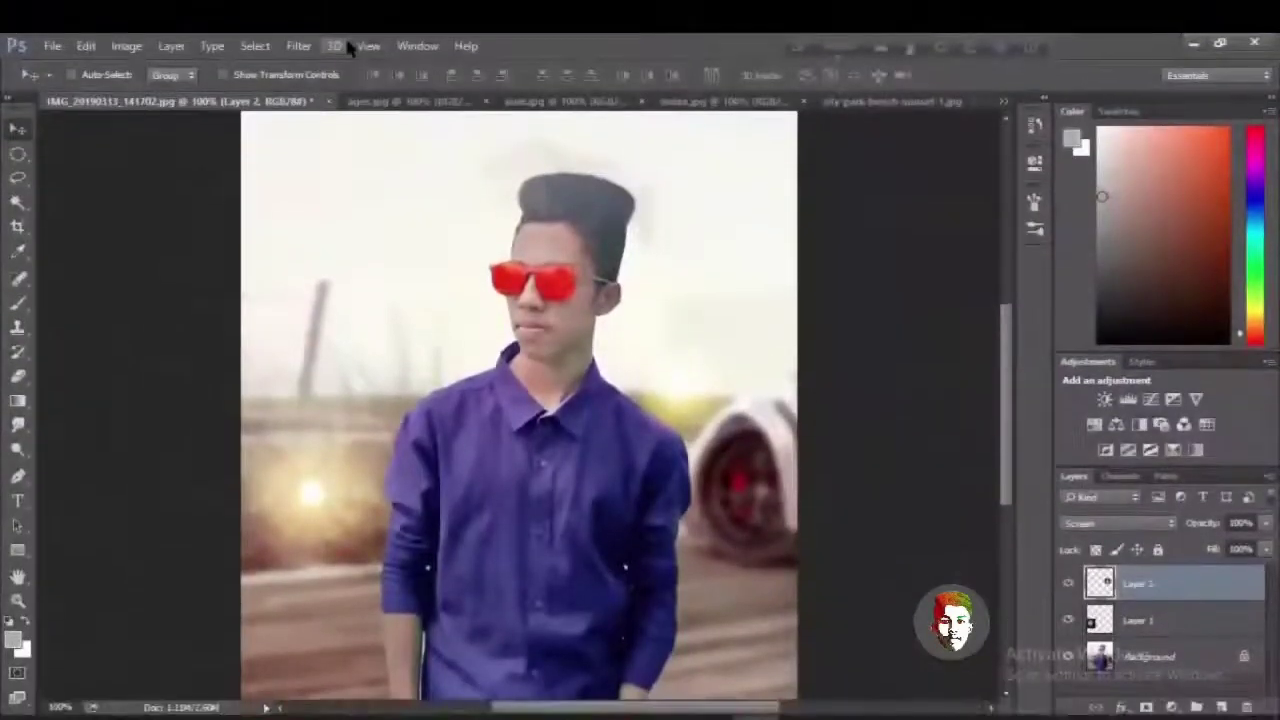